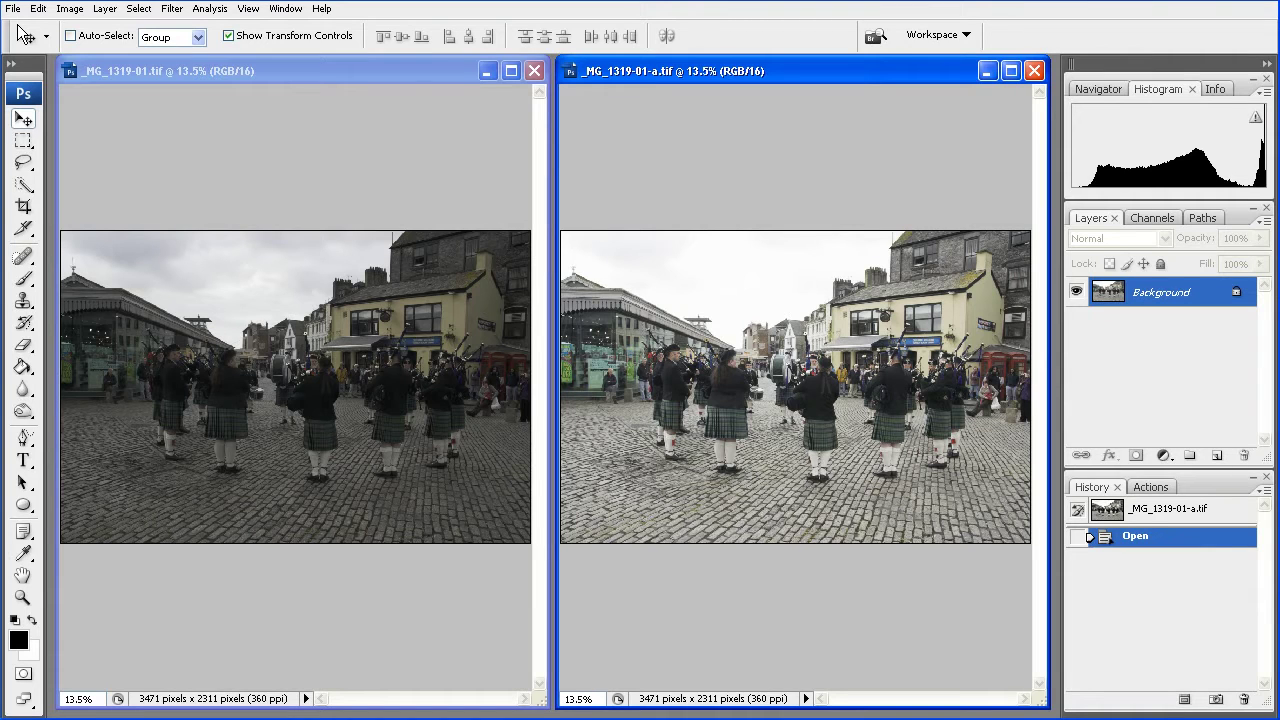
# Step: Copy the dark exposure _MG_1319-01.tif into _MG_1319-01-a.tif as a new layer aligned over the background
pyautogui.hotkey('ctrl', 'Tab')
pyautogui.press('a')
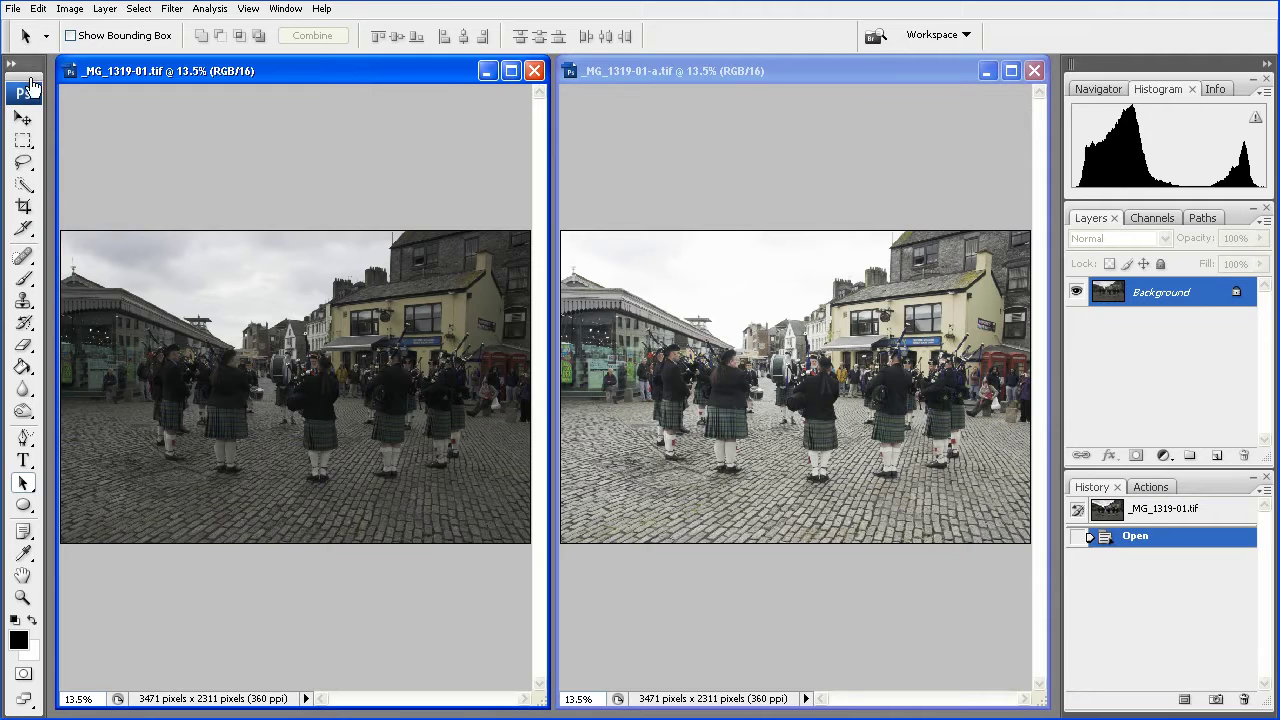
pyautogui.click(22, 119)
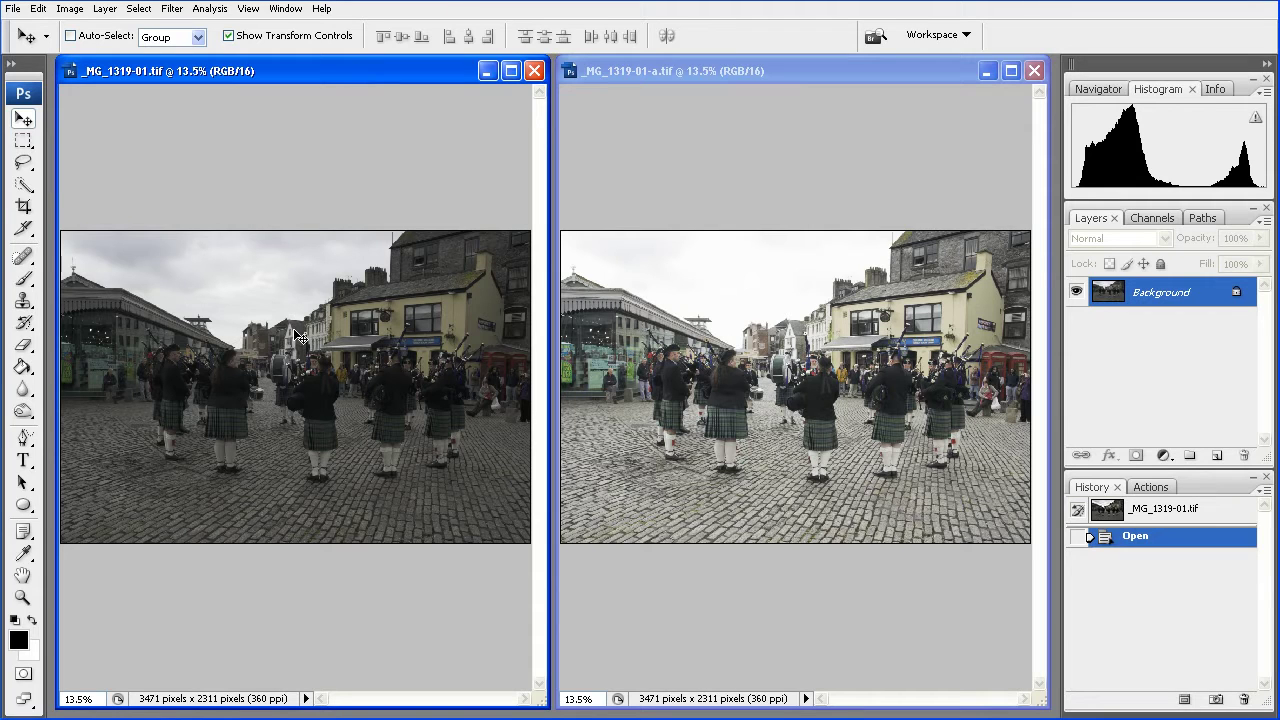
pyautogui.moveTo(348, 342); pyautogui.dragTo(645, 356)
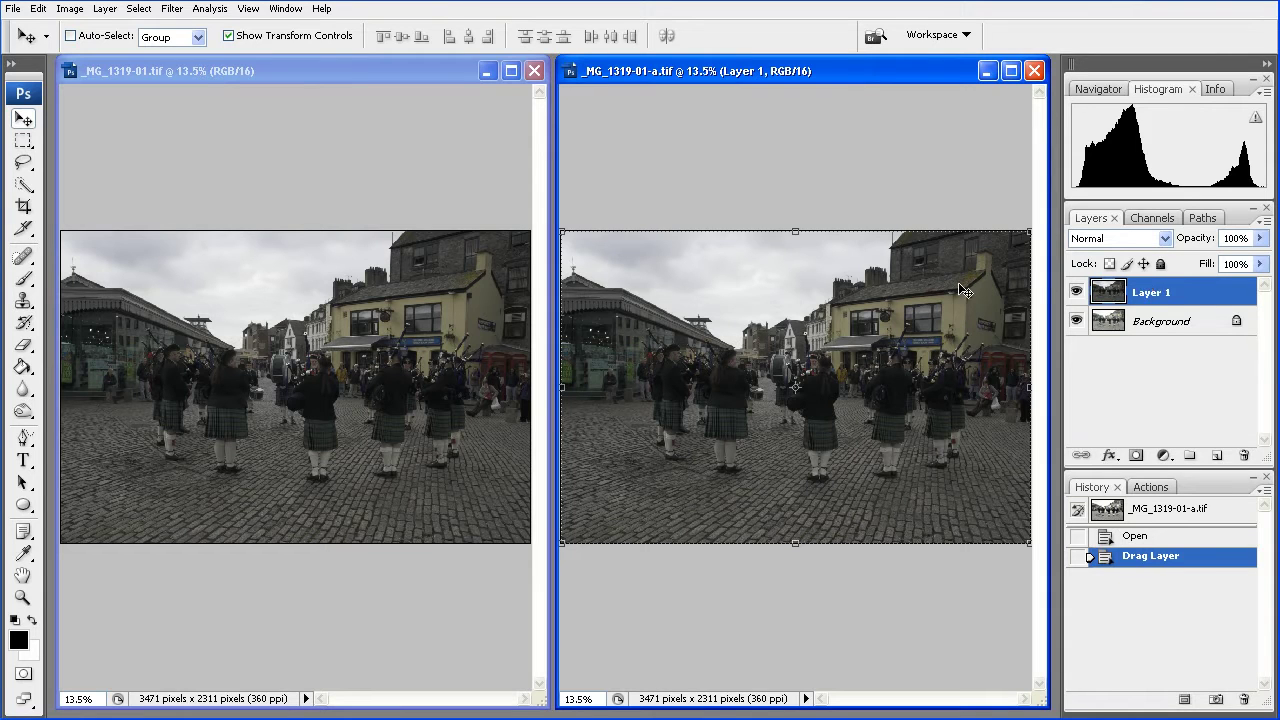
# Step: Close the dark source image, then maximize the layered document and fit it to the screen
pyautogui.click(534, 70)
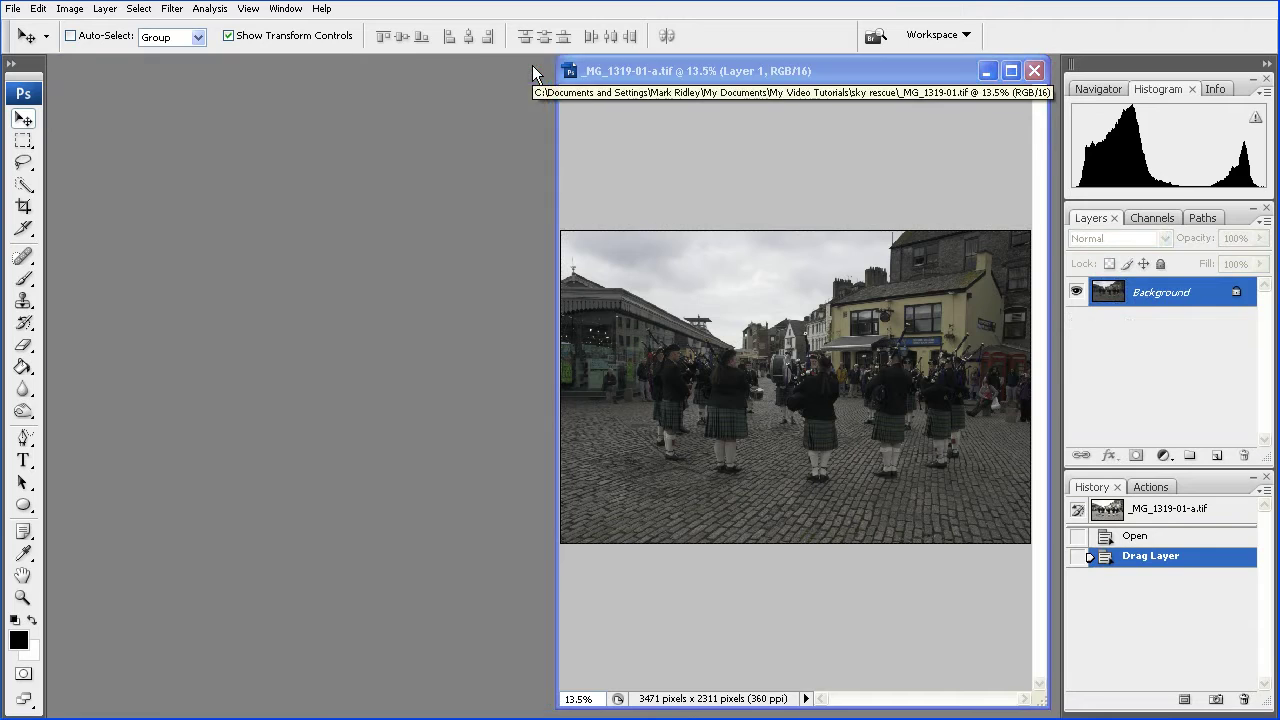
pyautogui.doubleClick(690, 78)
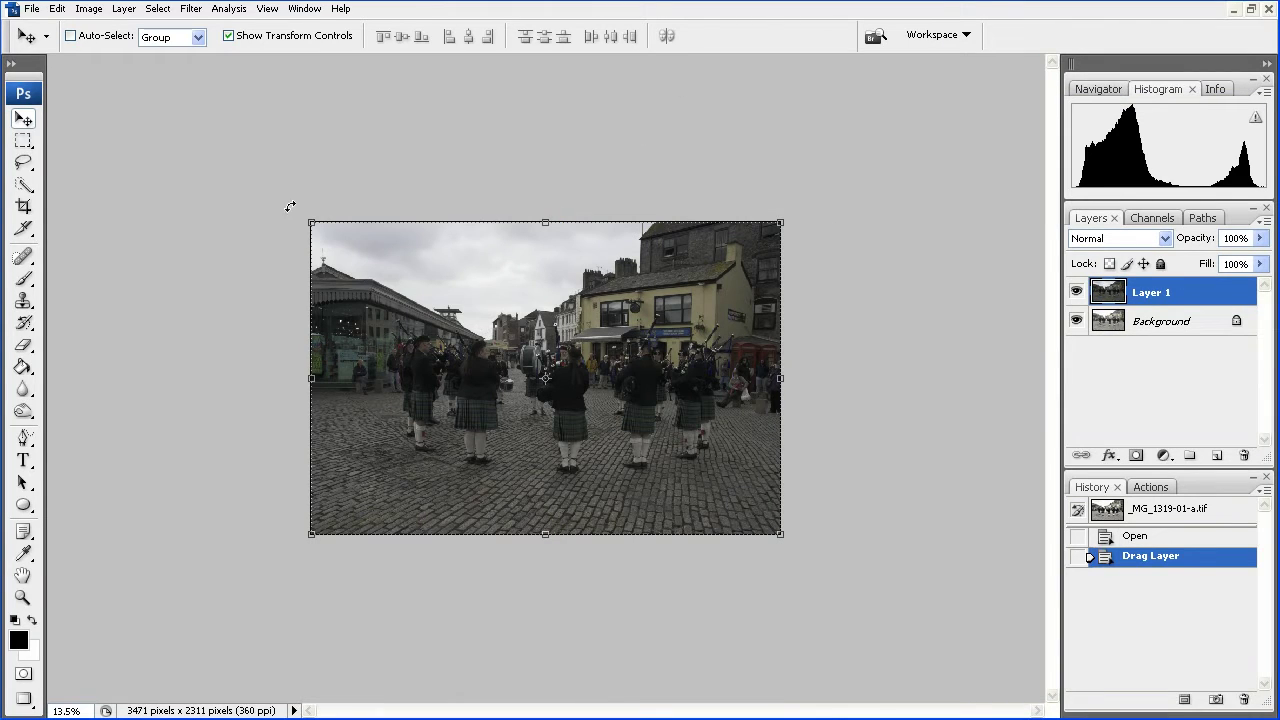
pyautogui.click(21, 603)
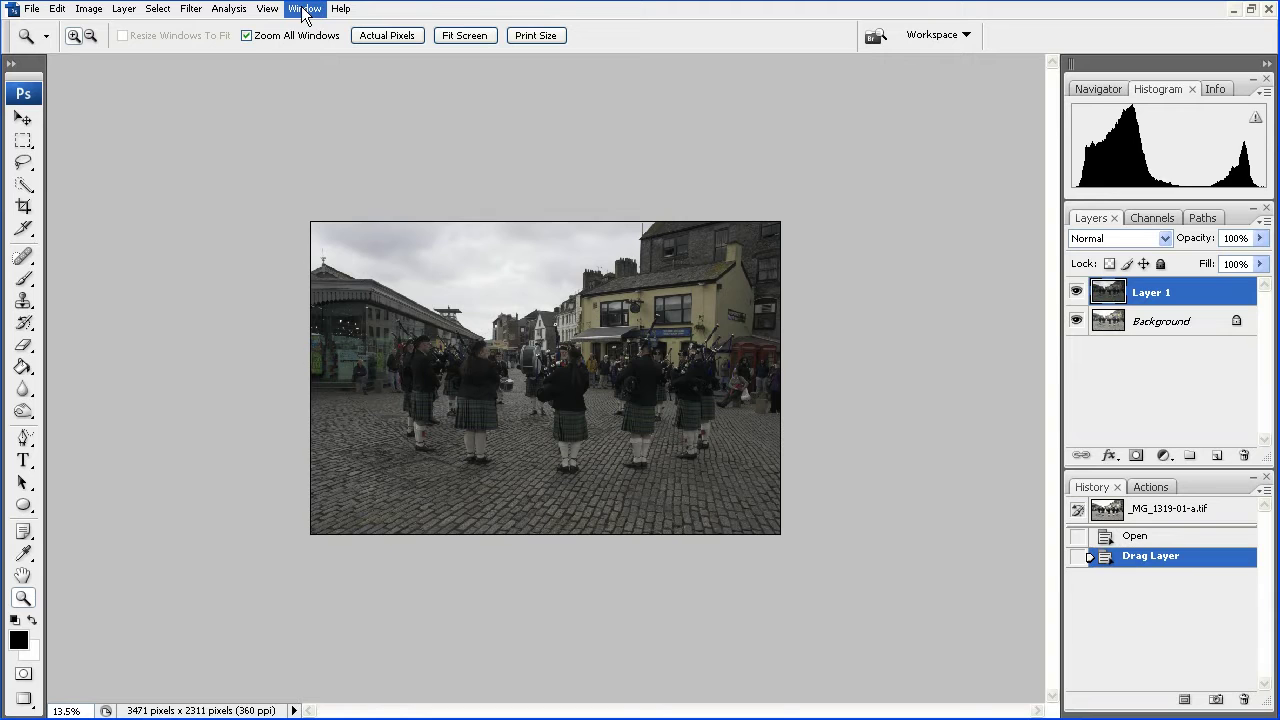
pyautogui.click(482, 40)
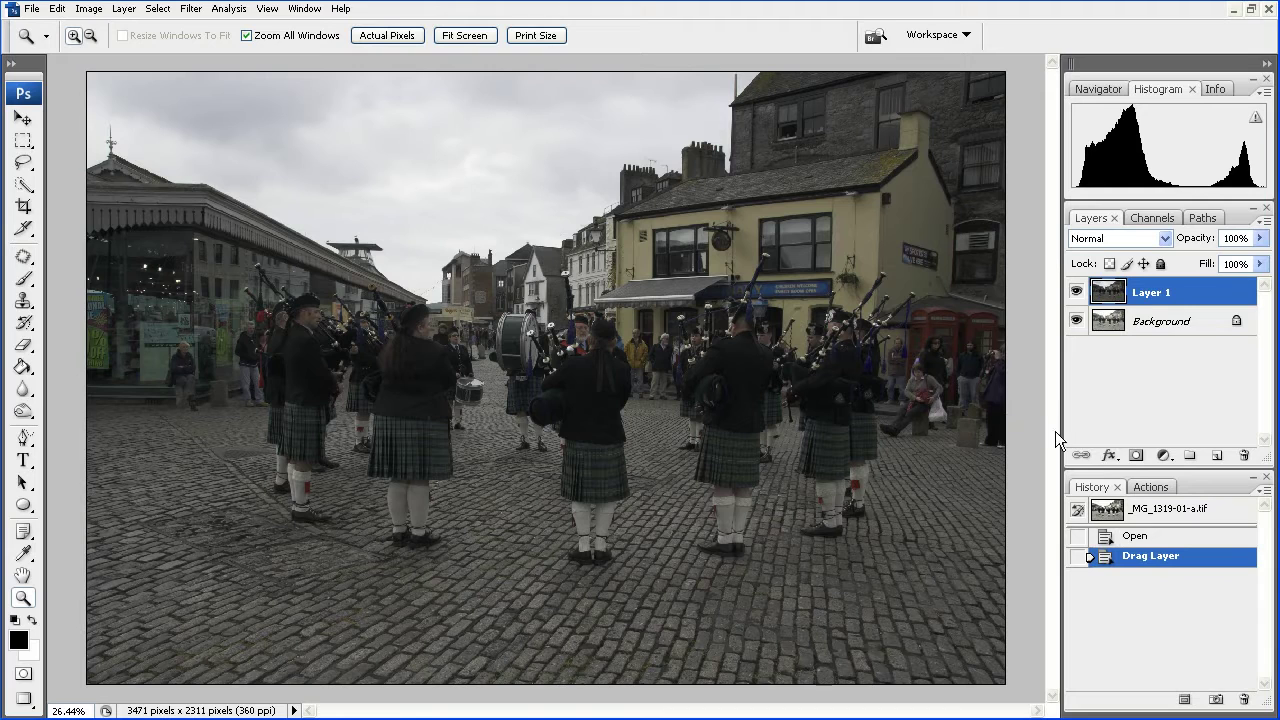
# Step: Add a layer mask to Layer 1 and copy the entire Background layer
pyautogui.click(1137, 456)
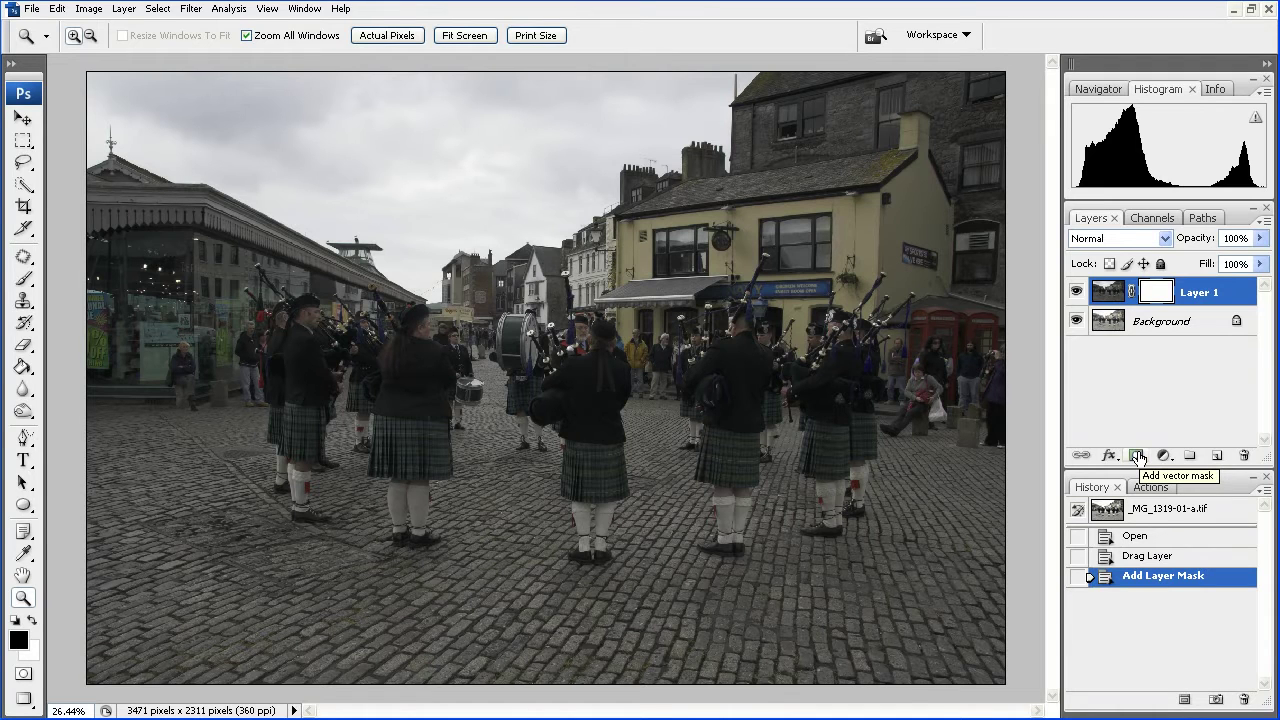
pyautogui.click(1173, 327)
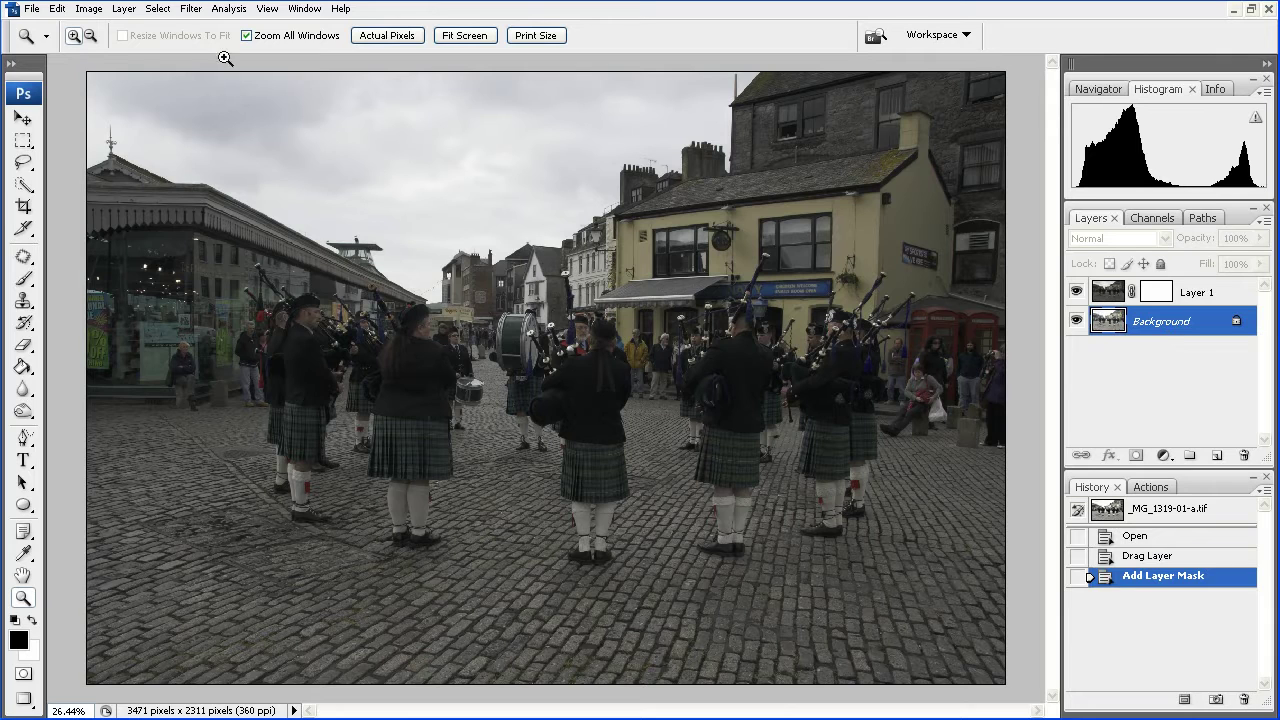
pyautogui.click(158, 9)
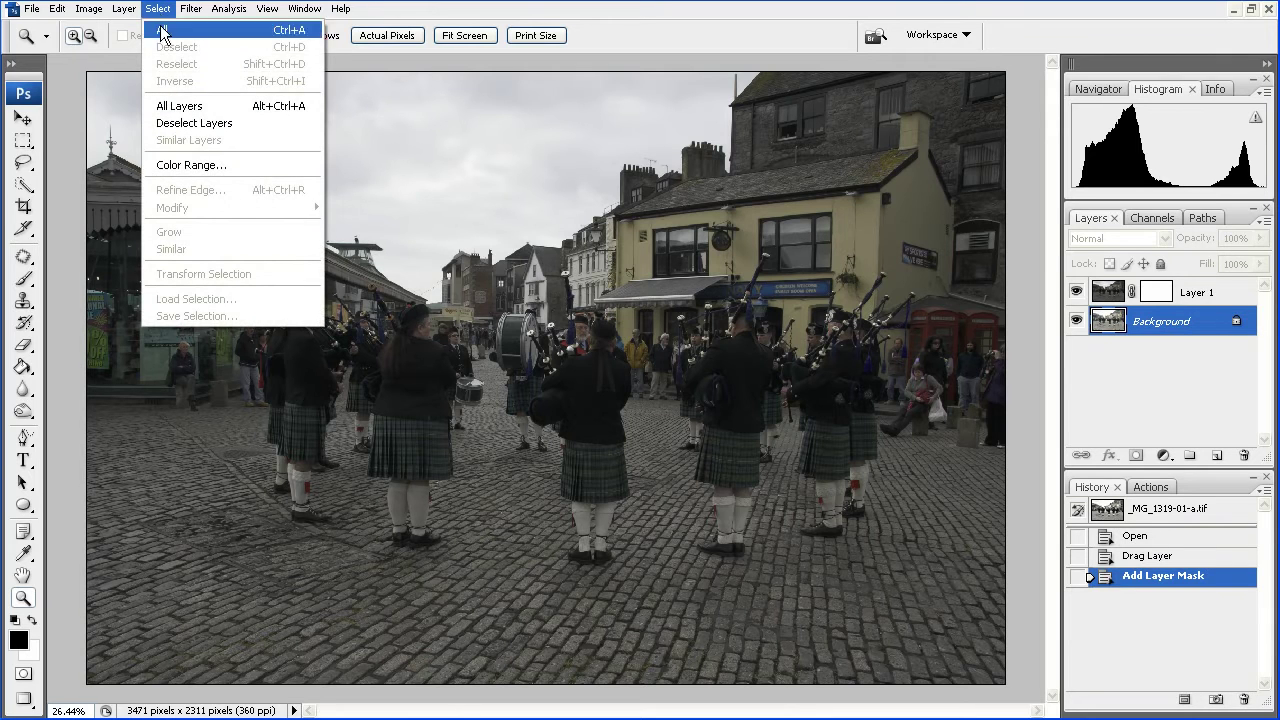
pyautogui.click(162, 30)
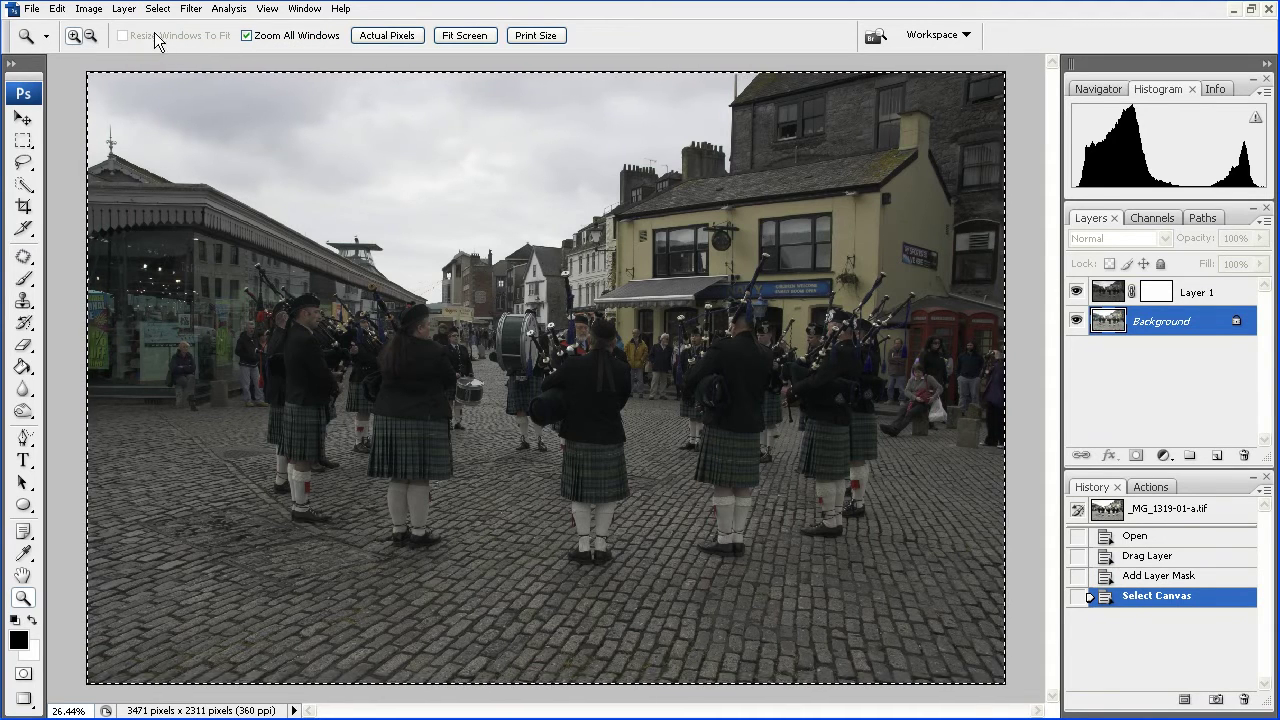
pyautogui.click(58, 9)
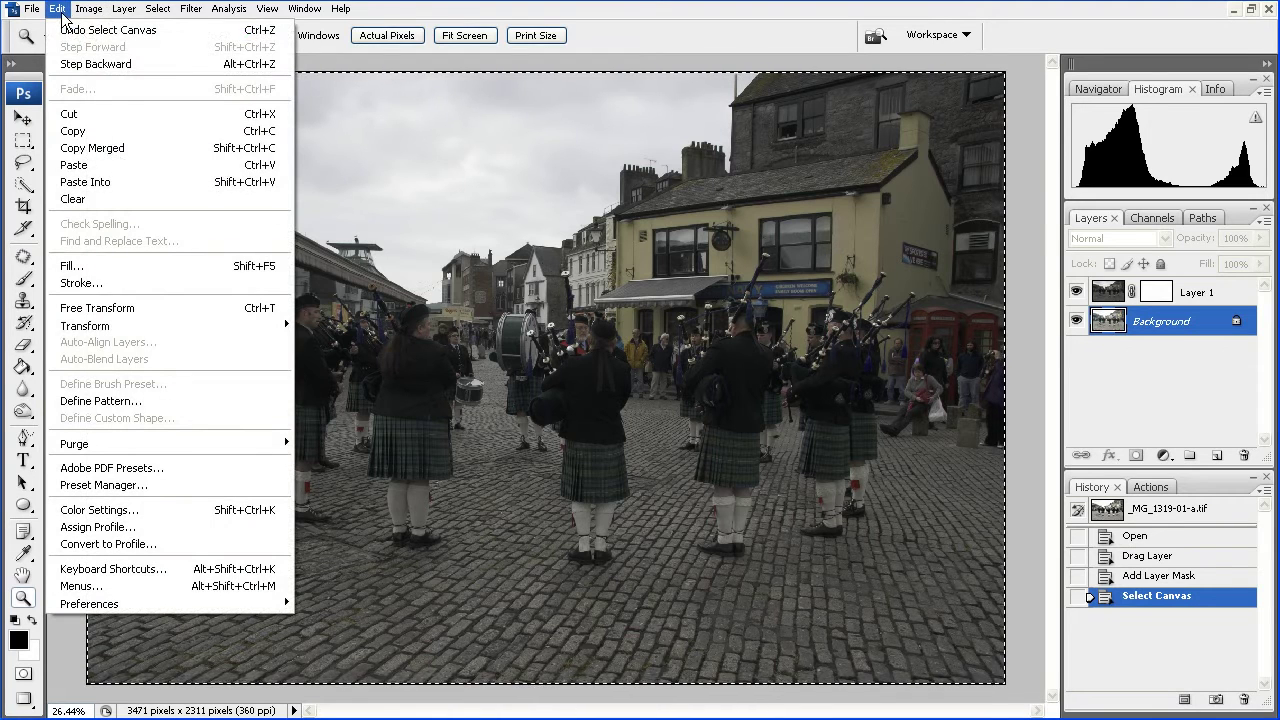
pyautogui.click(86, 131)
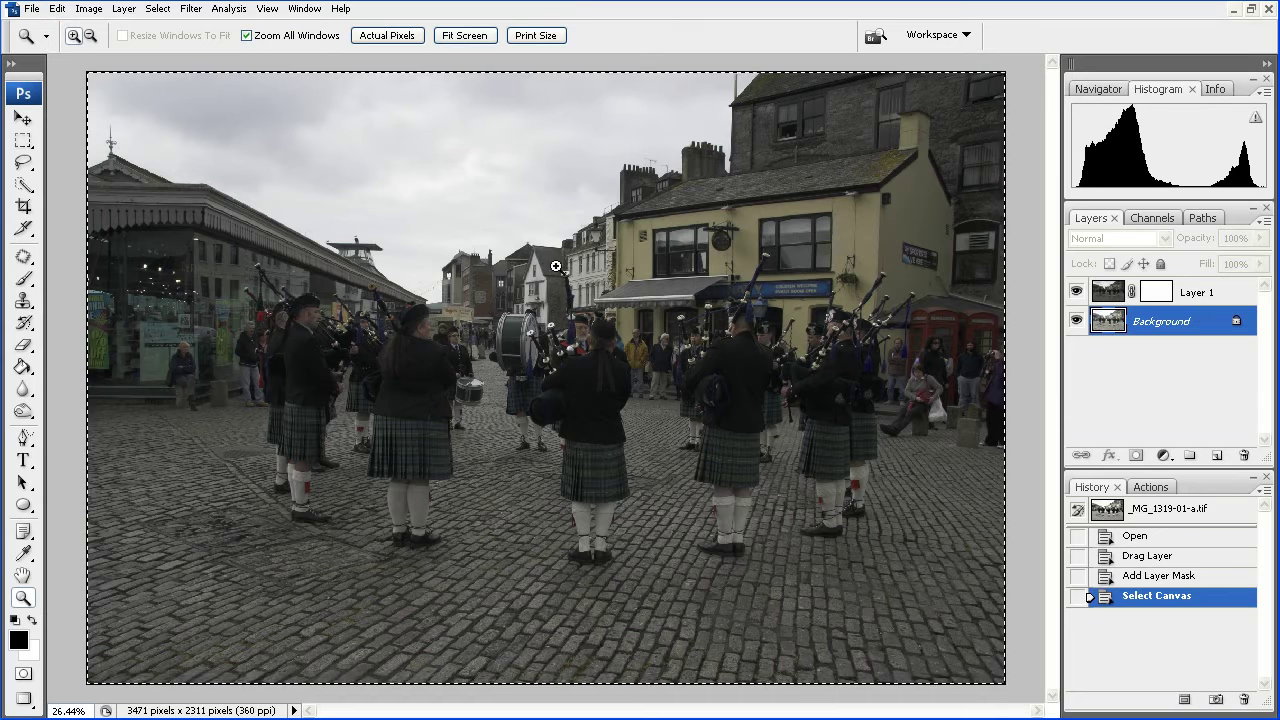
# Step: Display Layer 1's mask on its own and paste the copied background image into it
pyautogui.keyDown('alt'); pyautogui.click(1155, 292); pyautogui.keyUp('alt')
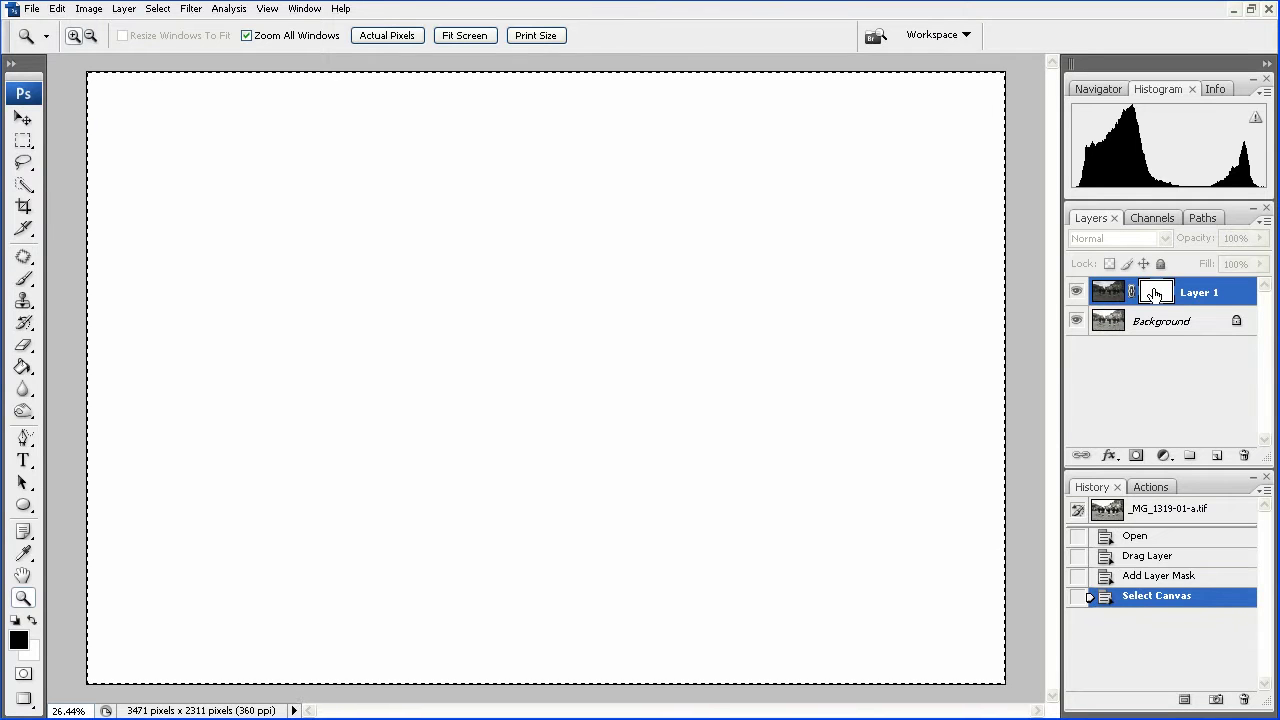
pyautogui.click(57, 8)
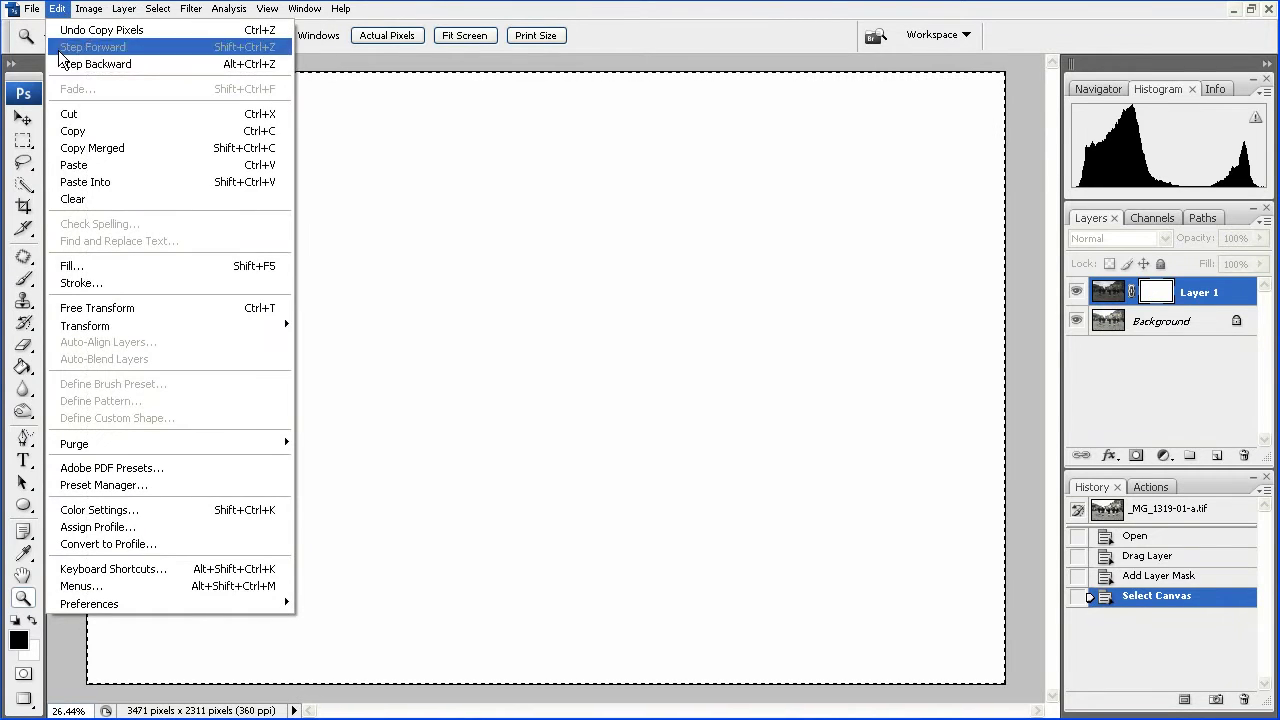
pyautogui.click(68, 165)
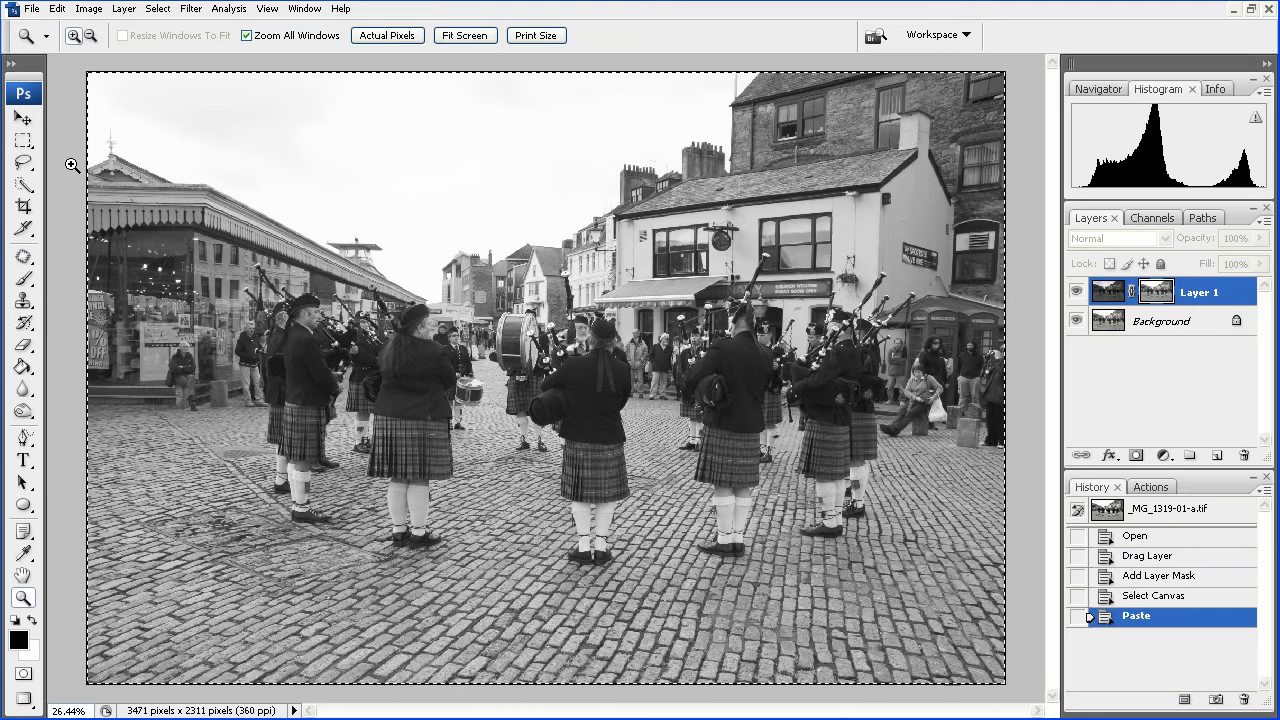
# Step: Apply a Gaussian Blur with a 40-pixel radius to Layer 1's mask and clear the selection
pyautogui.click(197, 12)
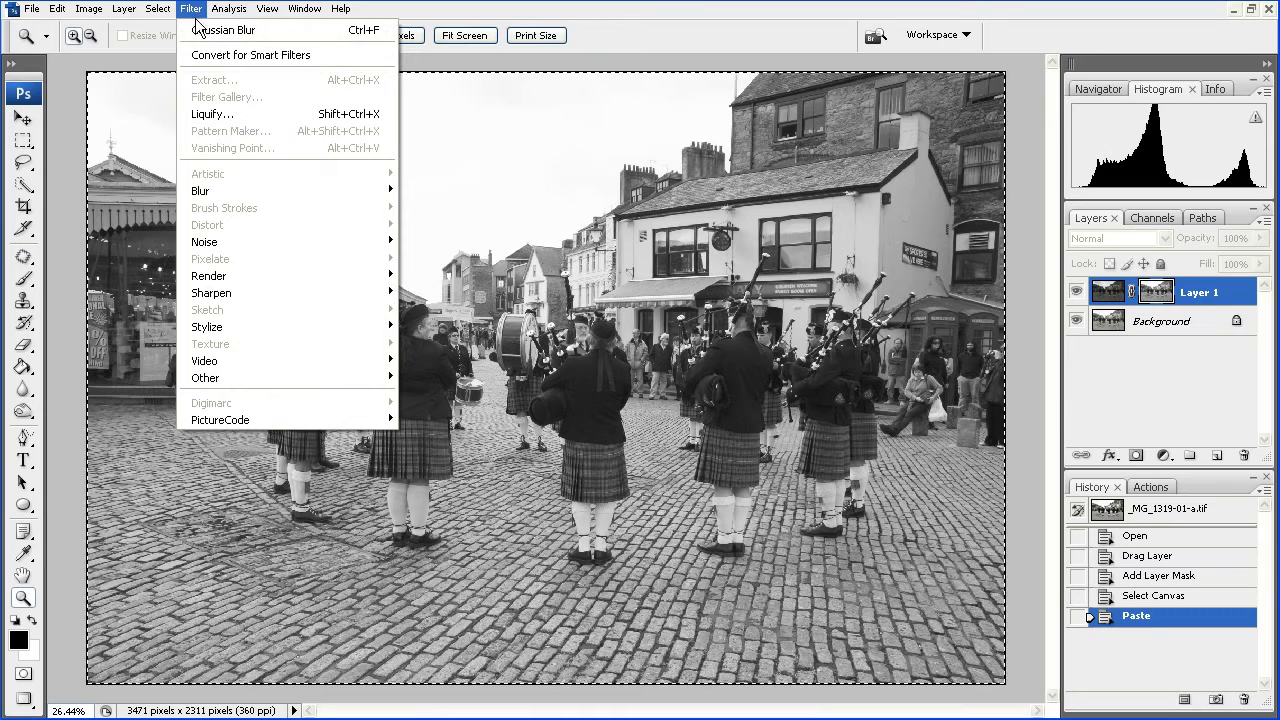
pyautogui.moveTo(267, 188)
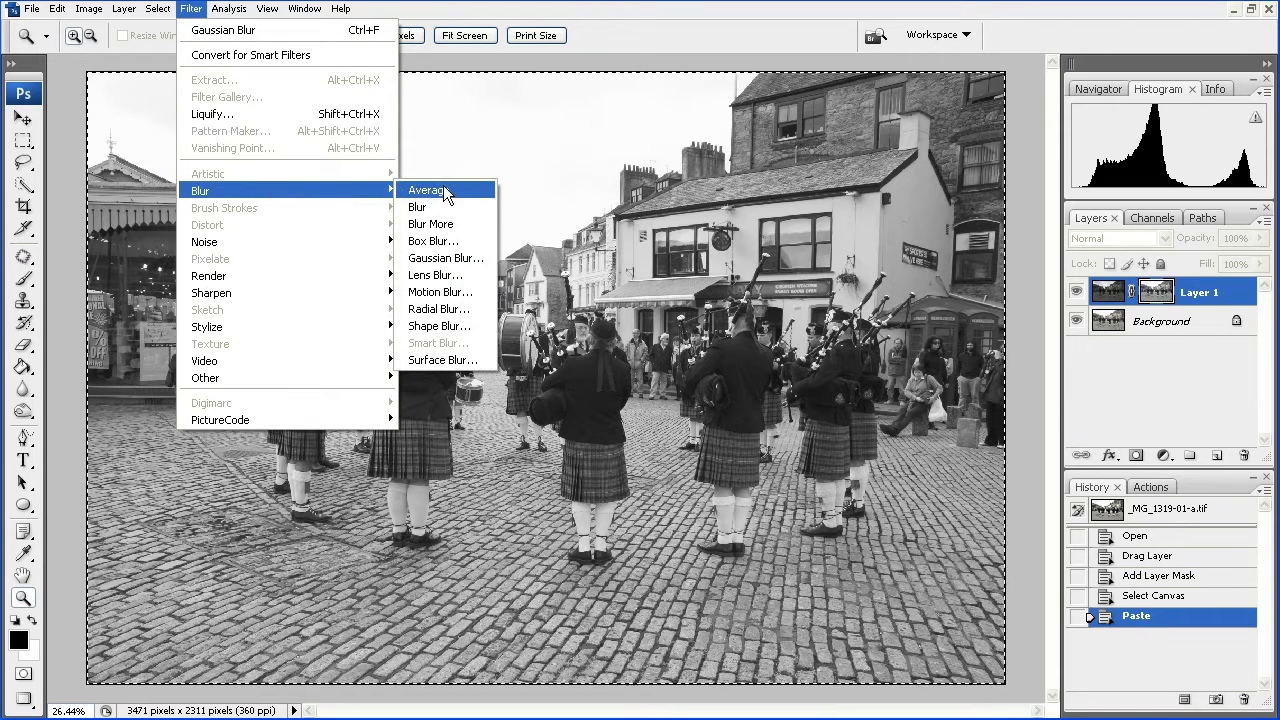
pyautogui.click(448, 258)
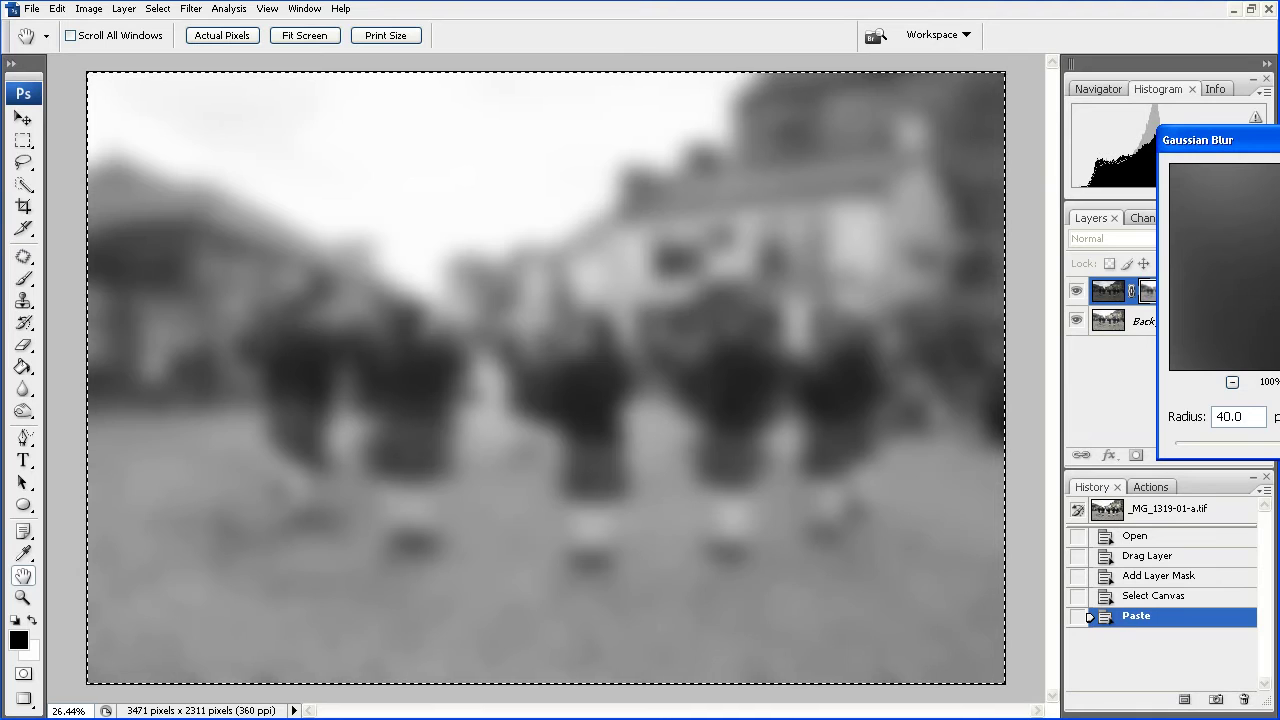
pyautogui.press('Return')
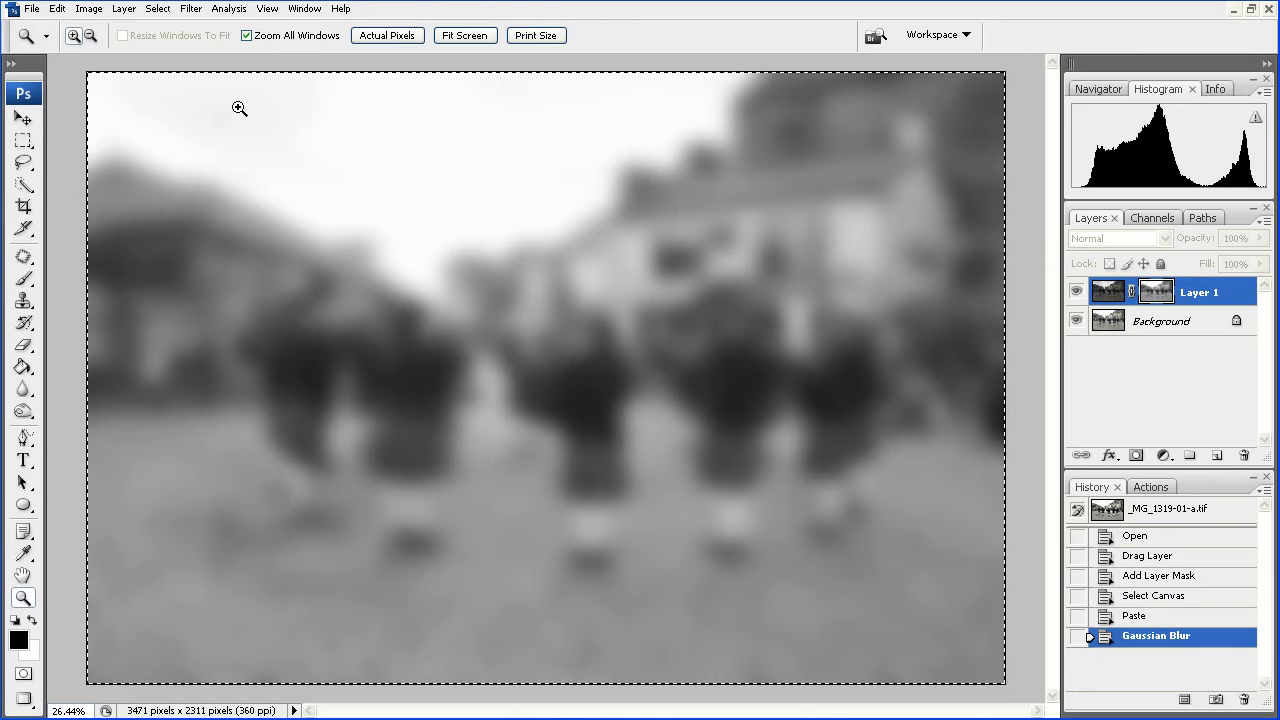
pyautogui.click(157, 8)
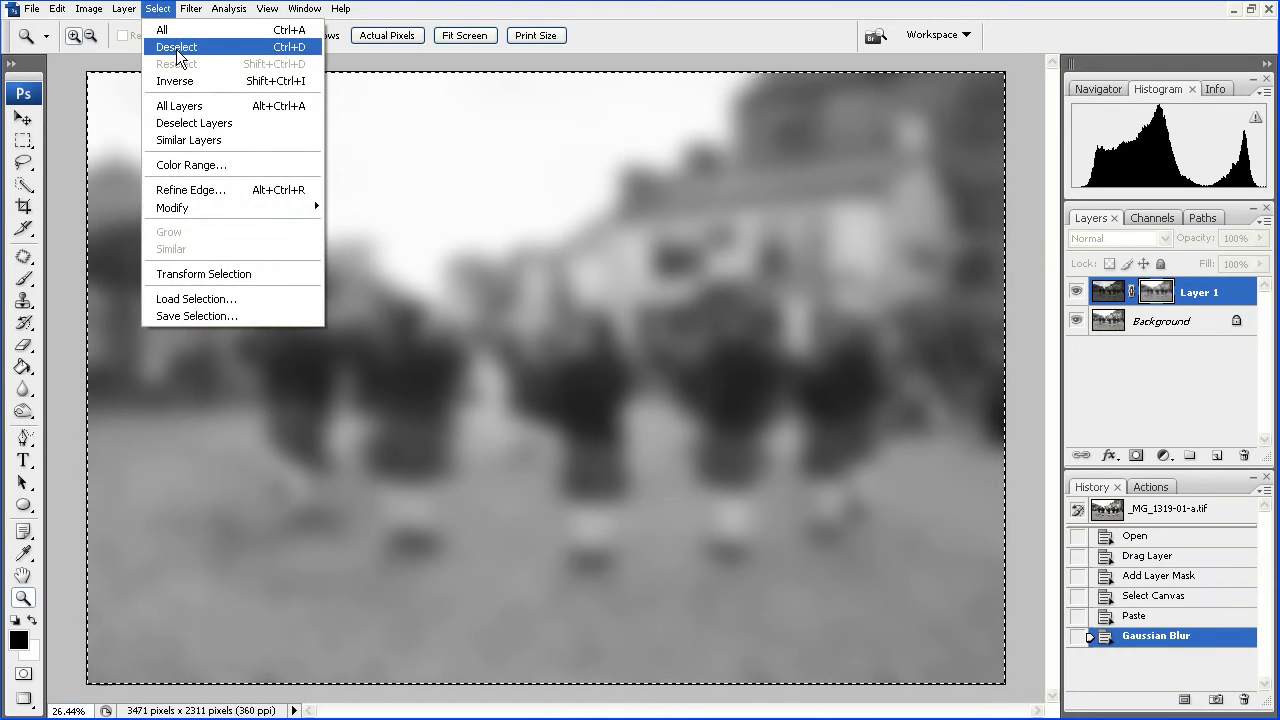
pyautogui.click(177, 49)
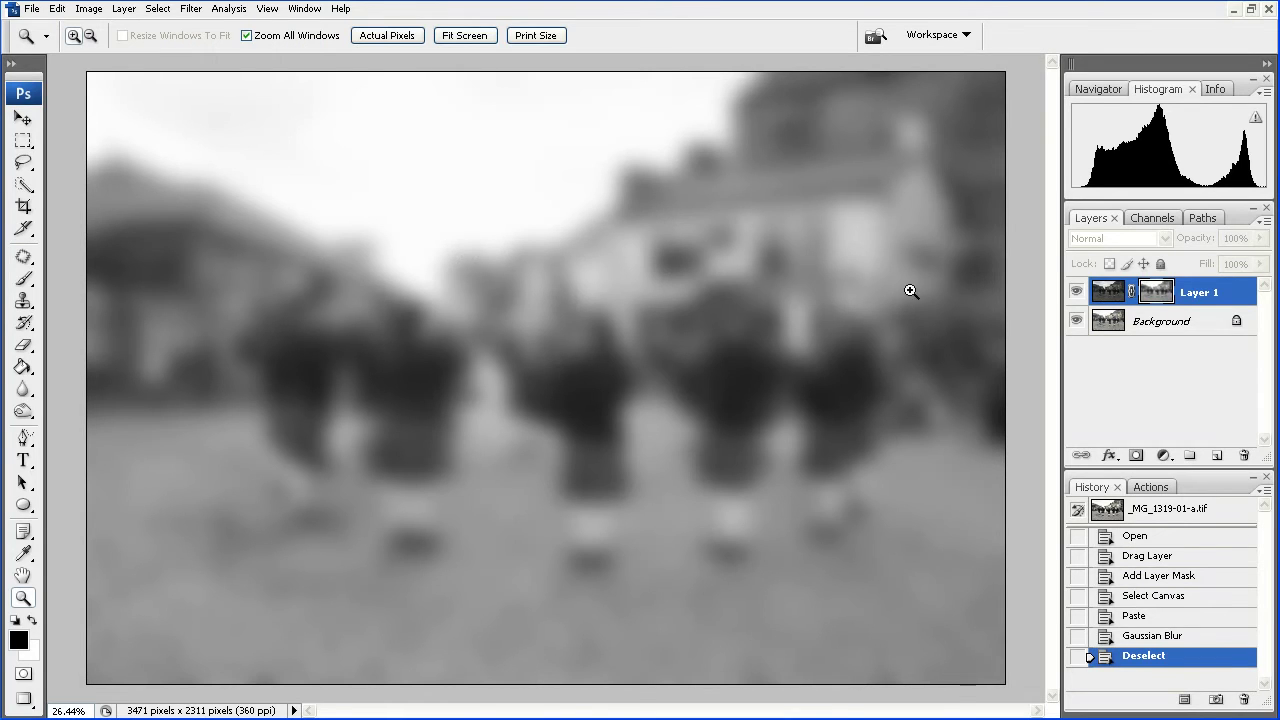
# Step: Switch from the mask to Layer 1's image and compare the blend with Layer 1 hidden and shown
pyautogui.click(1107, 296)
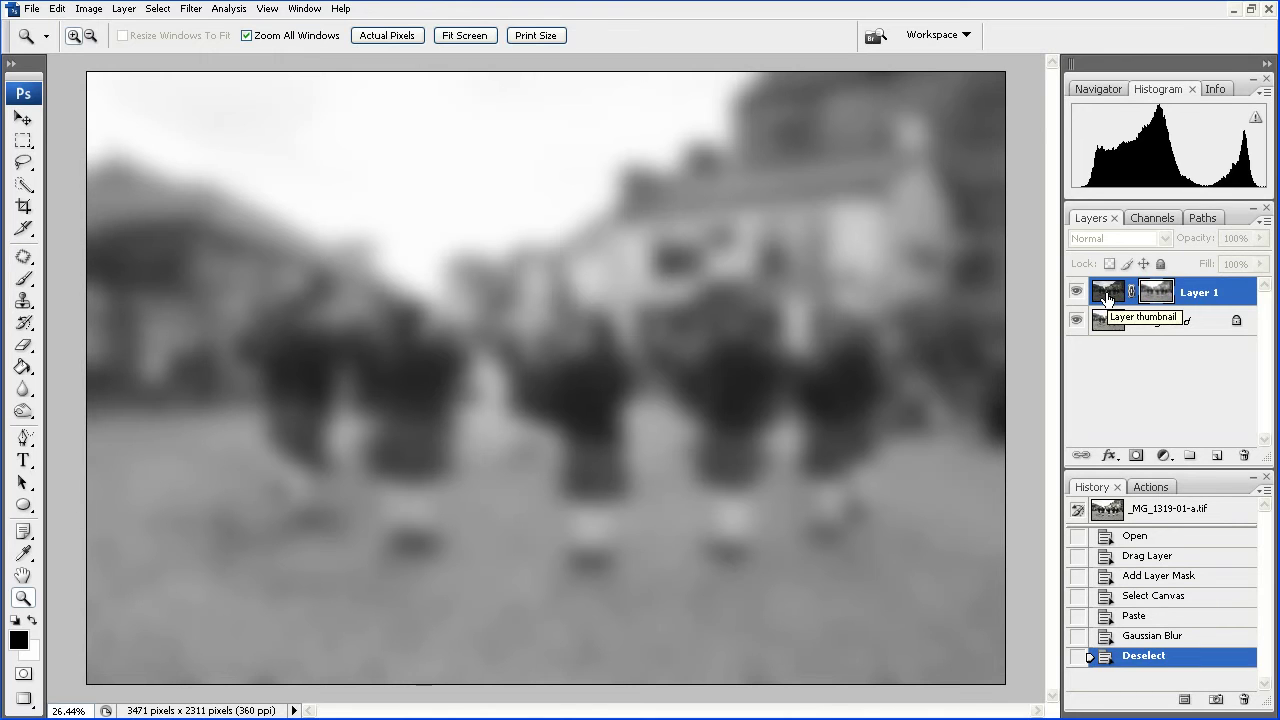
pyautogui.click(1107, 296)
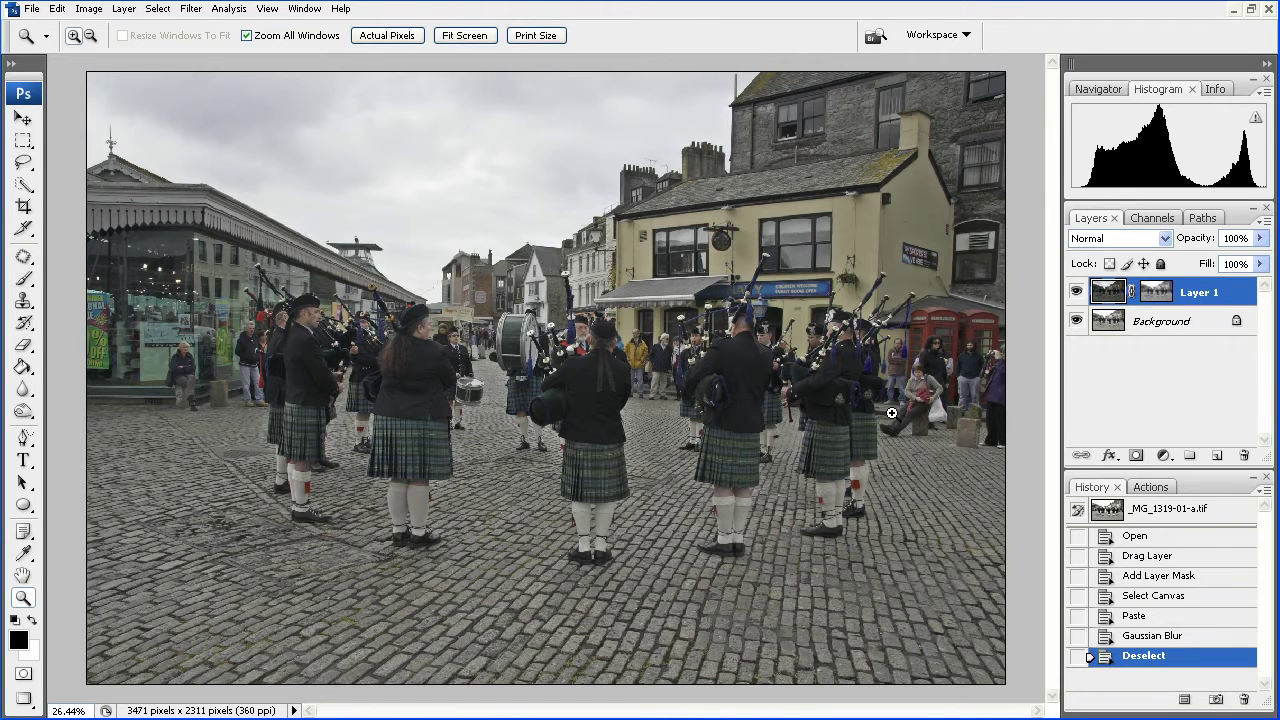
pyautogui.click(1077, 293)
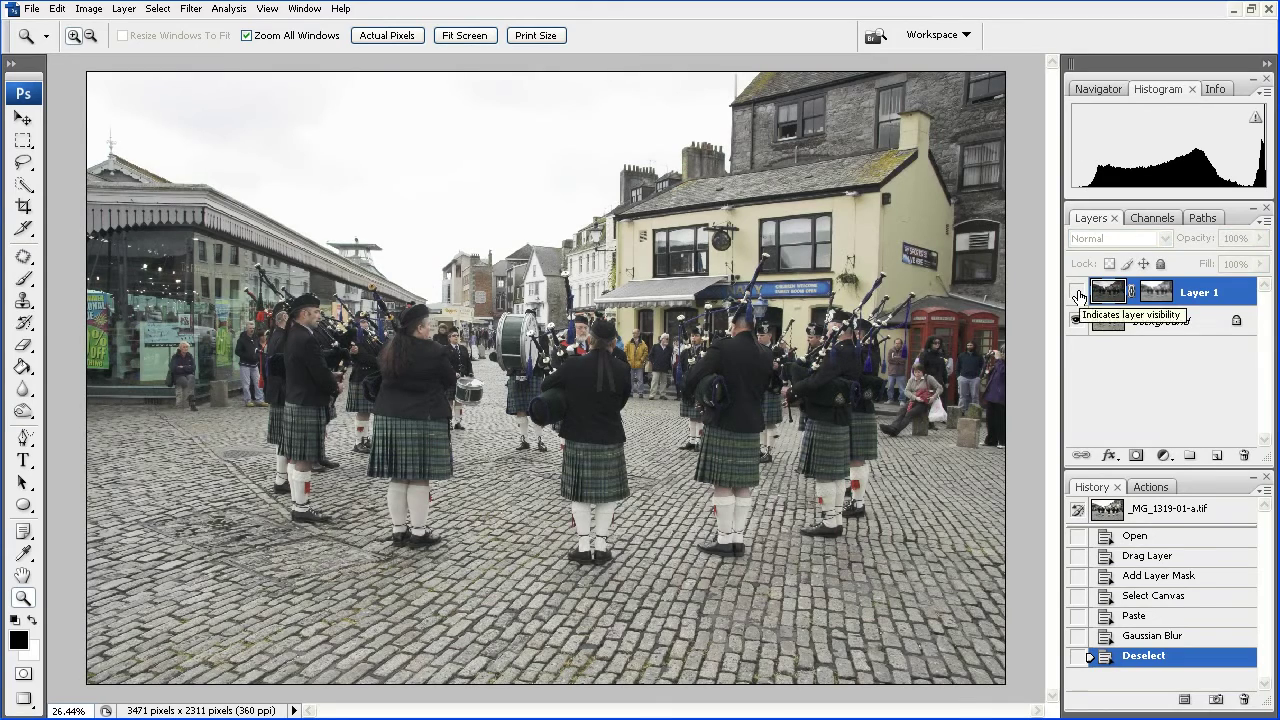
pyautogui.click(1077, 293)
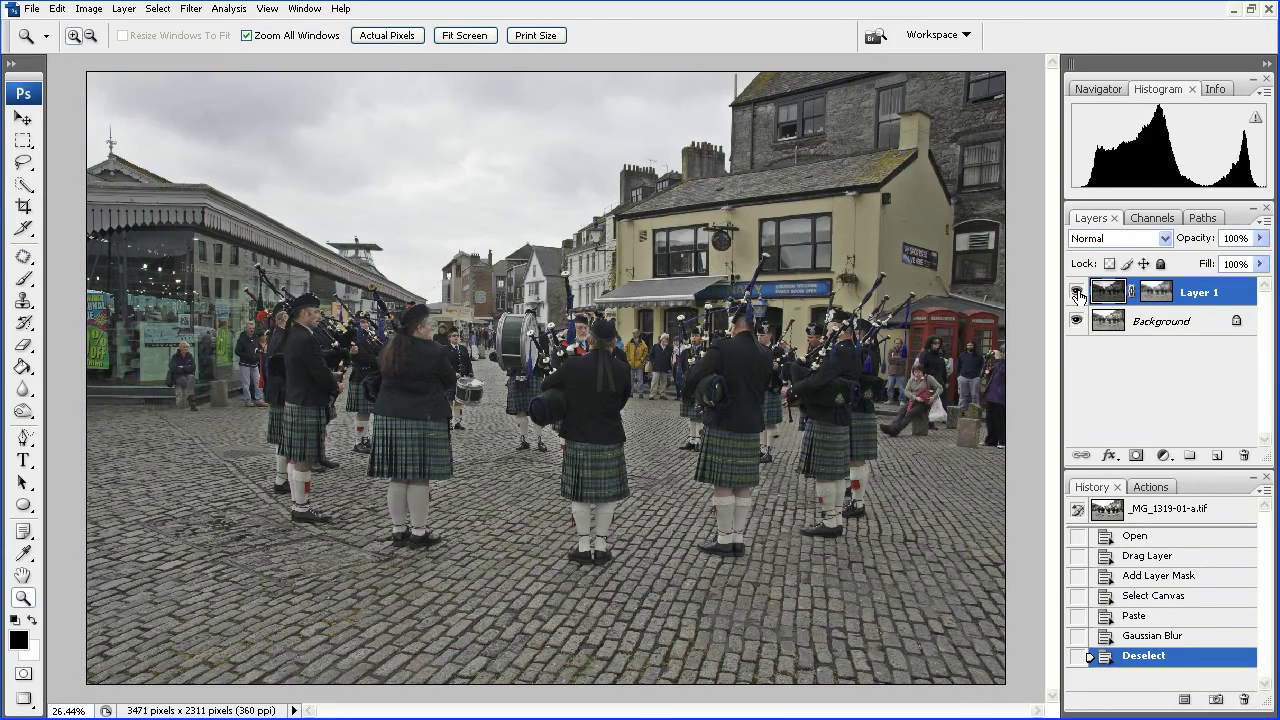
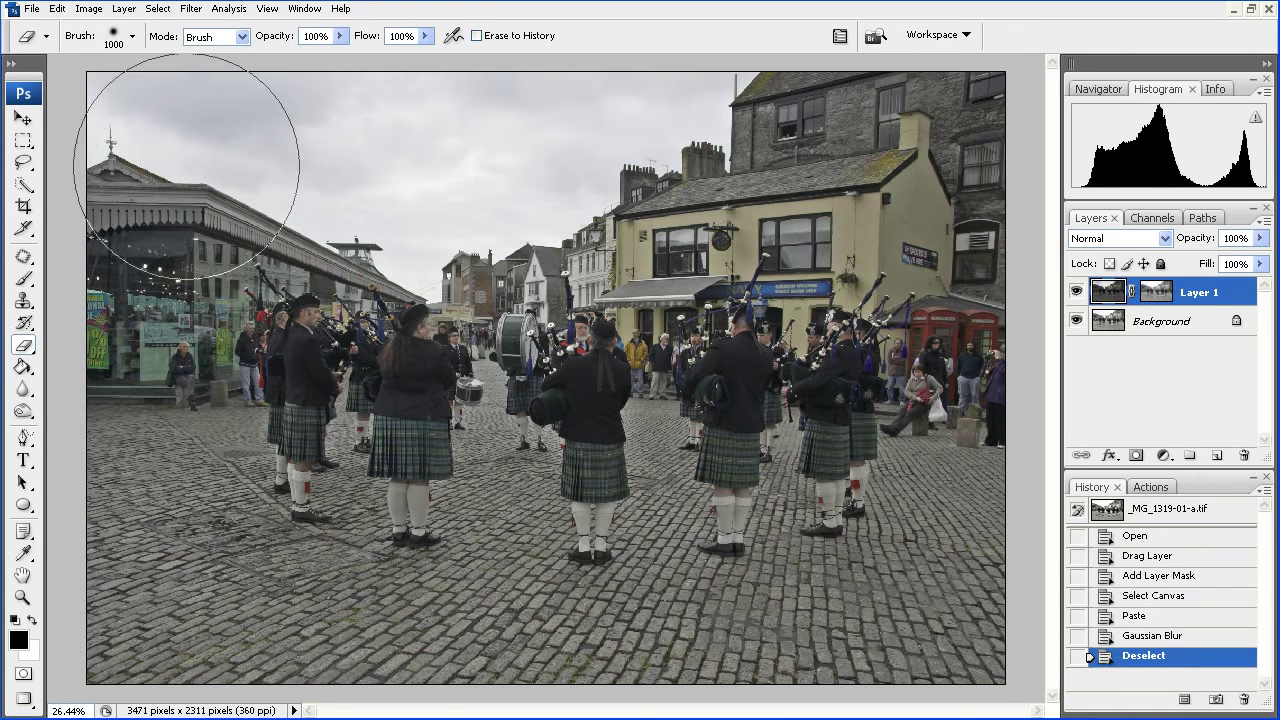
# Step: Erase Layer 1 over the buildings, band and cobblestones below the sky with a 1000 px eraser at 15% hardness
pyautogui.click(134, 40)
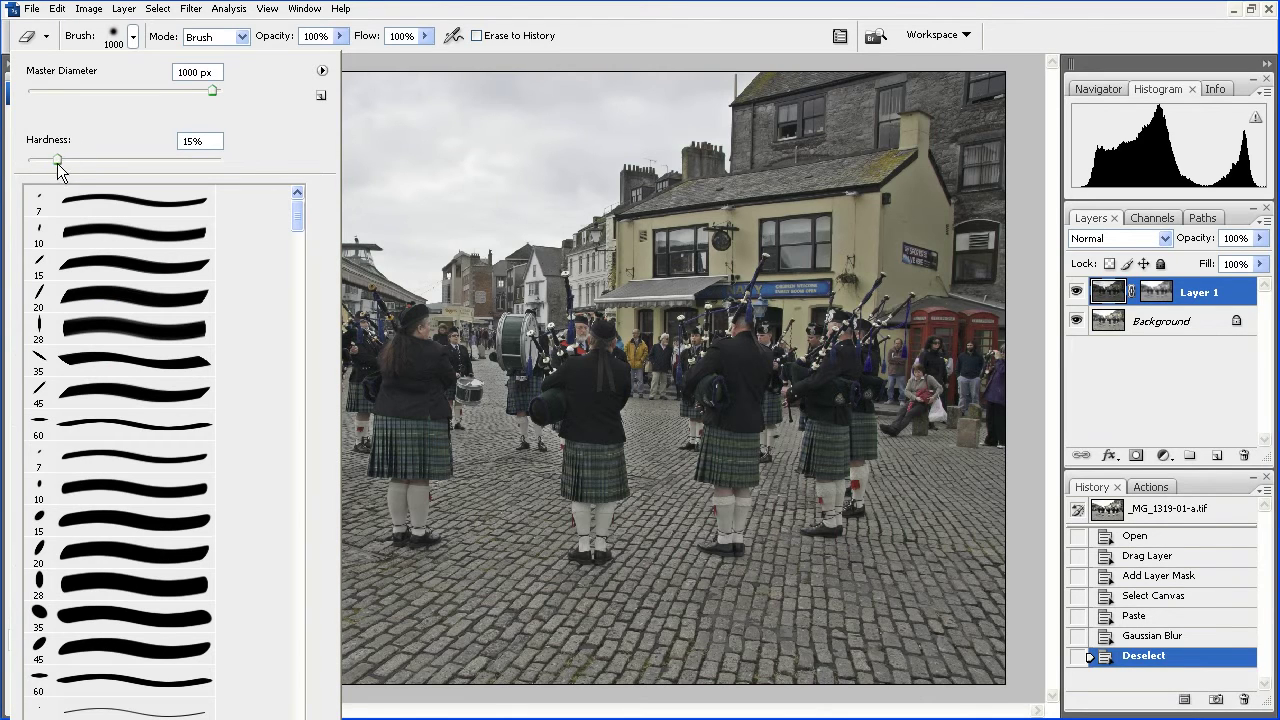
pyautogui.click(452, 2)
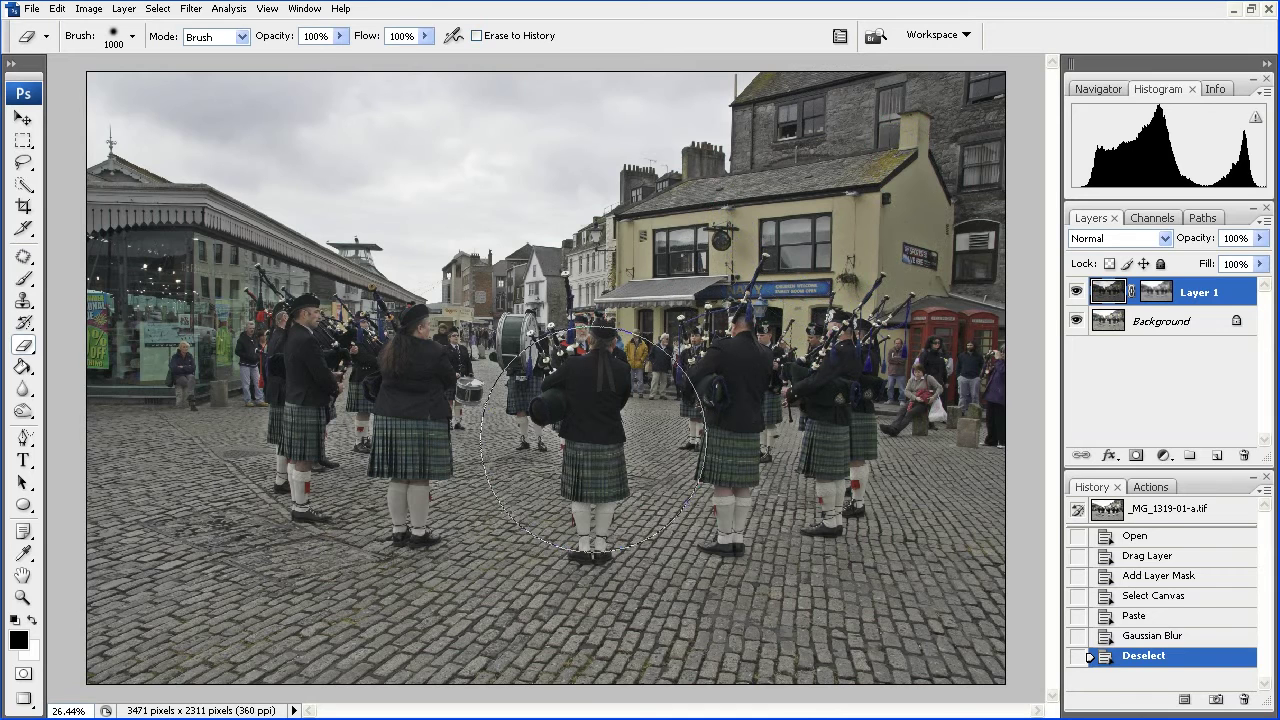
pyautogui.moveTo(226, 384)
pyautogui.mouseDown()
pyautogui.moveTo(101, 280)
pyautogui.moveTo(187, 304)
pyautogui.moveTo(413, 422)
pyautogui.moveTo(504, 414)
pyautogui.moveTo(533, 373)
pyautogui.moveTo(606, 355)
pyautogui.moveTo(715, 278)
pyautogui.moveTo(804, 258)
pyautogui.moveTo(836, 211)
pyautogui.moveTo(839, 159)
pyautogui.moveTo(919, 134)
pyautogui.moveTo(943, 141)
pyautogui.moveTo(973, 94)
pyautogui.moveTo(950, 280)
pyautogui.mouseUp()
pyautogui.moveTo(960, 400)
pyautogui.mouseDown()
pyautogui.moveTo(987, 446)
pyautogui.moveTo(969, 596)
pyautogui.moveTo(945, 603)
pyautogui.moveTo(740, 618)
pyautogui.moveTo(258, 698)
pyautogui.moveTo(121, 627)
pyautogui.moveTo(115, 557)
pyautogui.moveTo(133, 528)
pyautogui.moveTo(424, 533)
pyautogui.moveTo(975, 424)
pyautogui.moveTo(884, 395)
pyautogui.moveTo(555, 448)
pyautogui.moveTo(297, 446)
pyautogui.moveTo(163, 357)
pyautogui.moveTo(170, 503)
pyautogui.moveTo(343, 521)
pyautogui.moveTo(300, 569)
pyautogui.moveTo(506, 490)
pyautogui.moveTo(741, 363)
pyautogui.moveTo(809, 303)
pyautogui.moveTo(844, 297)
pyautogui.moveTo(923, 220)
pyautogui.moveTo(937, 148)
pyautogui.moveTo(877, 154)
pyautogui.moveTo(903, 160)
pyautogui.moveTo(953, 230)
pyautogui.moveTo(957, 541)
pyautogui.mouseUp()
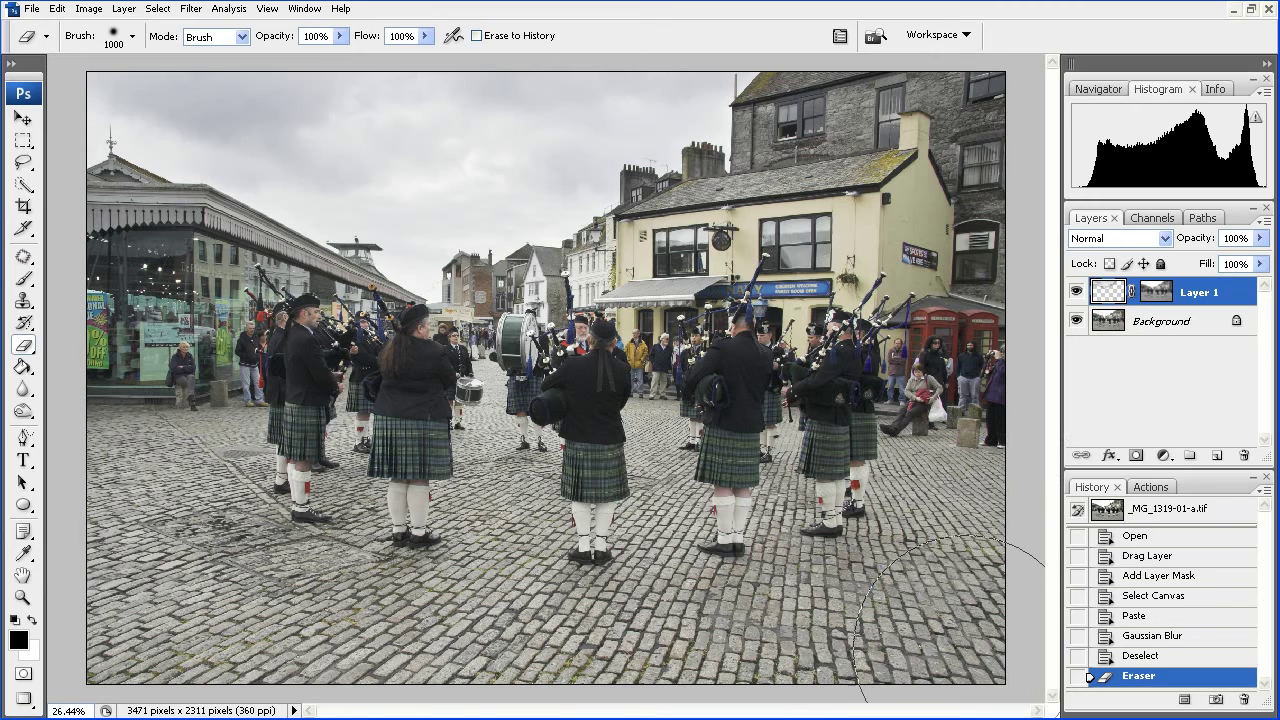
pyautogui.click(975, 662)
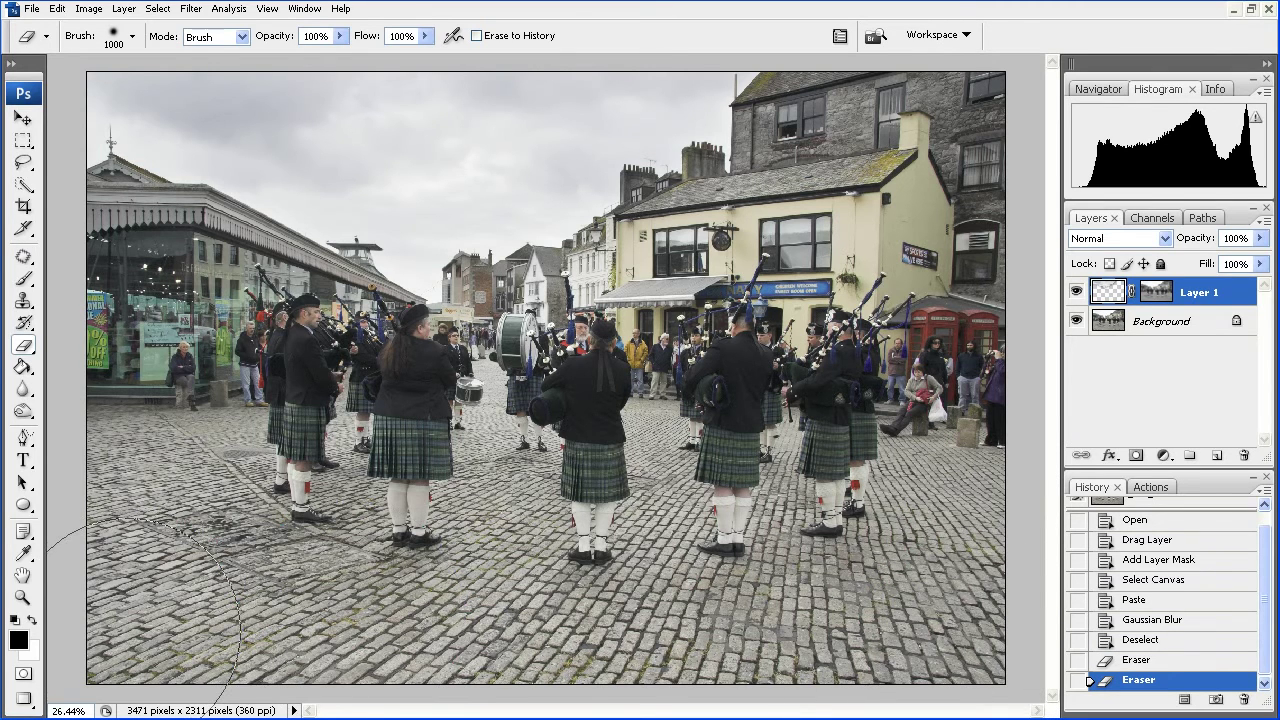
pyautogui.click(580, 437)
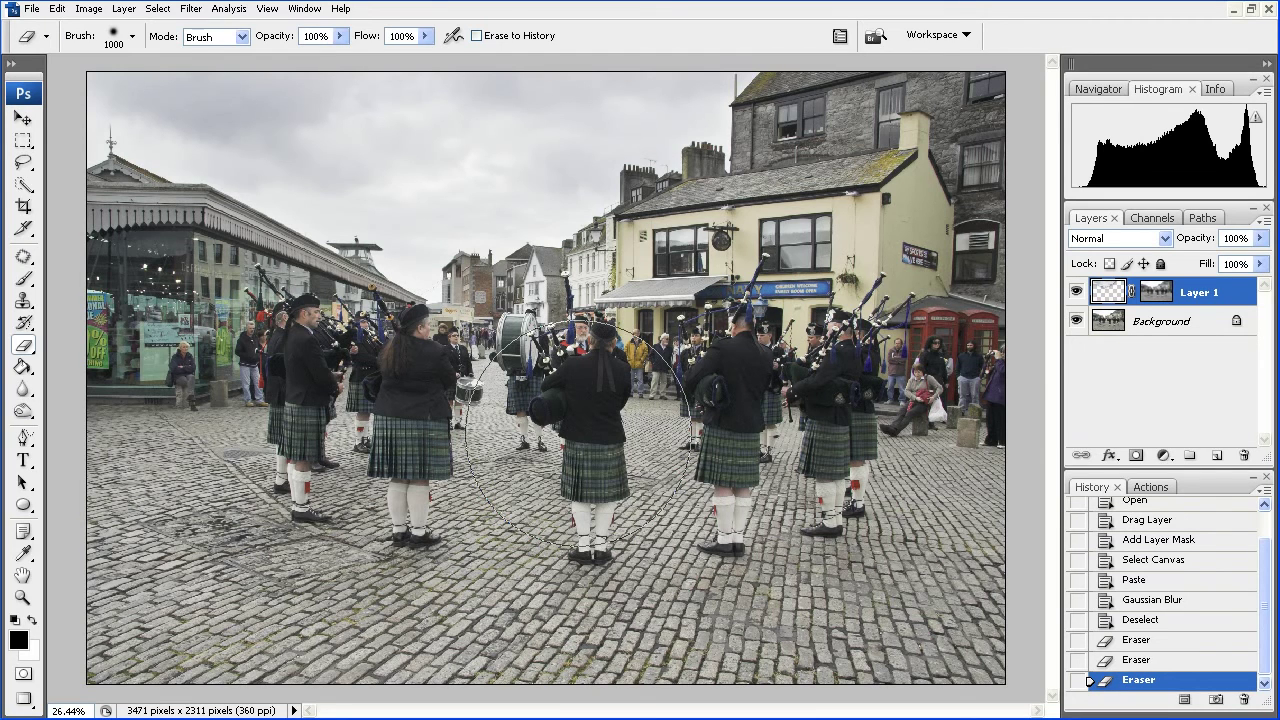
# Step: Compare the erased result with the plain background by hiding and showing Layer 1 twice
pyautogui.click(1076, 293)
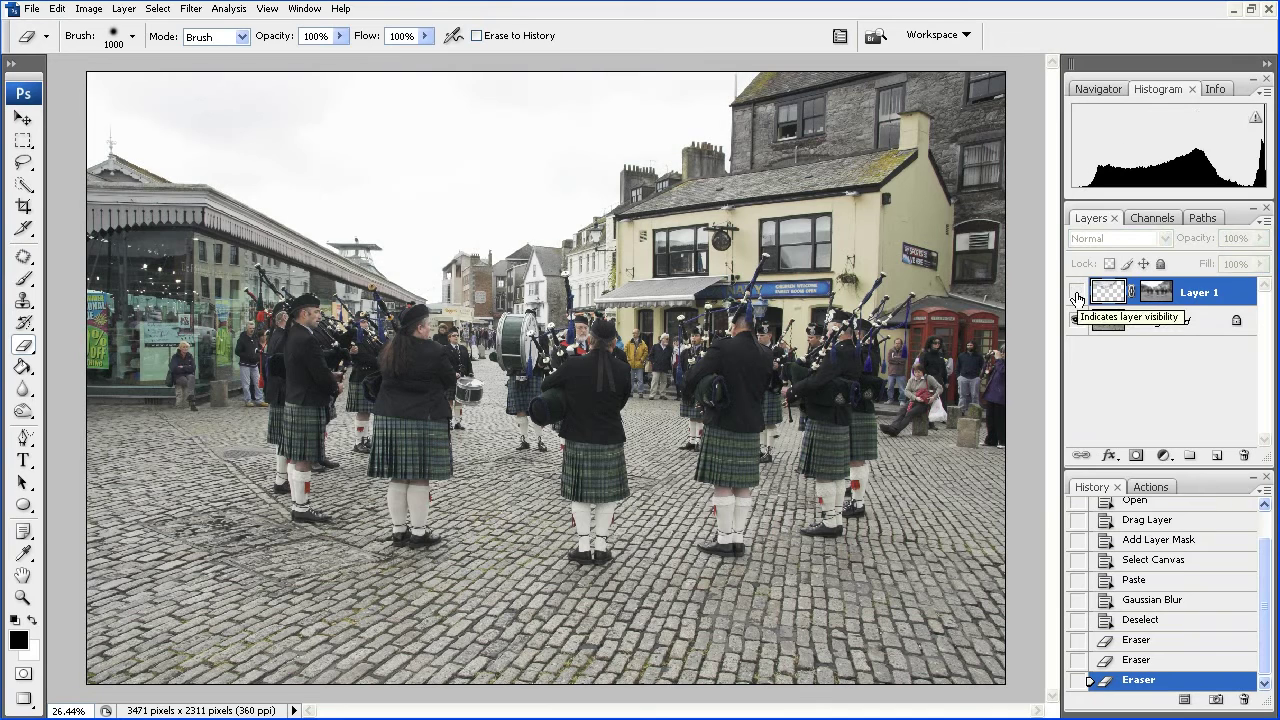
pyautogui.click(1076, 293)
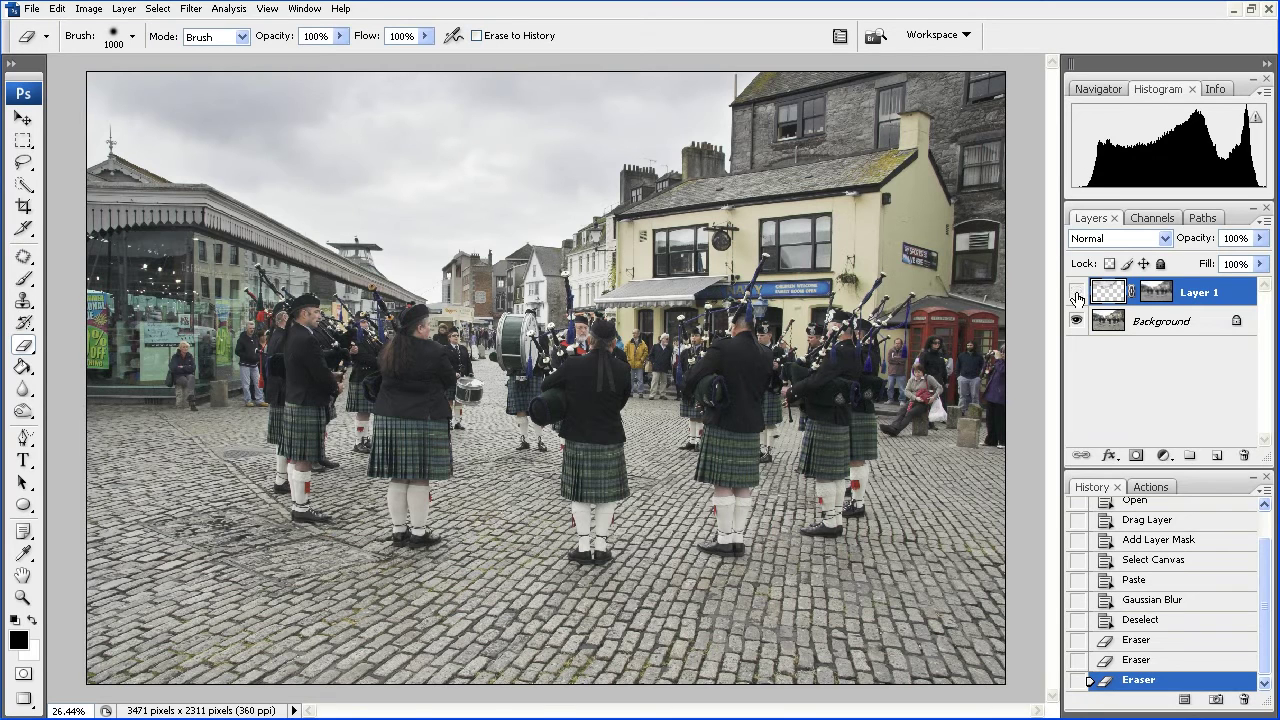
pyautogui.click(1076, 295)
pyautogui.click(1076, 294)
# Step: Reduce the eraser brush size to 200 px
pyautogui.press('[')
pyautogui.press('[')
pyautogui.press('[')
pyautogui.press('[')
pyautogui.press('[')
pyautogui.press('[')
pyautogui.press('[')
pyautogui.press('[')
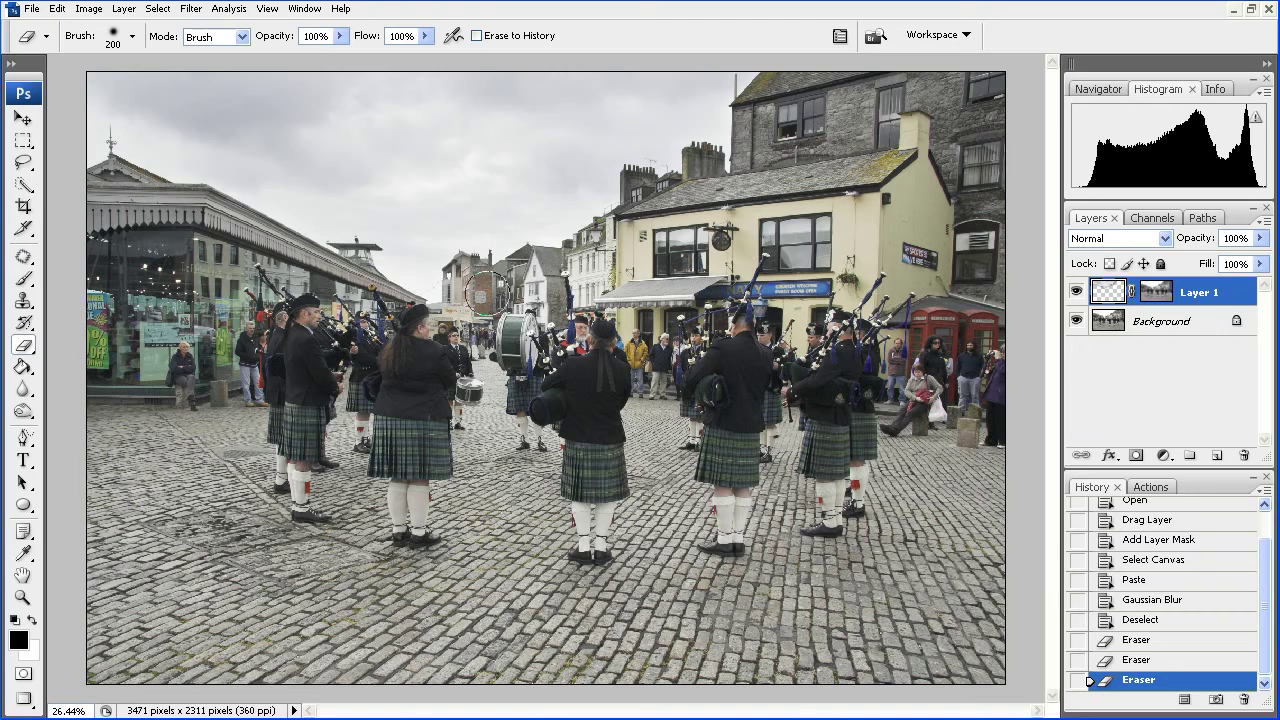
# Step: Erase Layer 1 over the distant buildings at the street's end and the yellow pub's roof and upper front with the 200 px eraser
pyautogui.moveTo(547, 272); pyautogui.dragTo(607, 261)
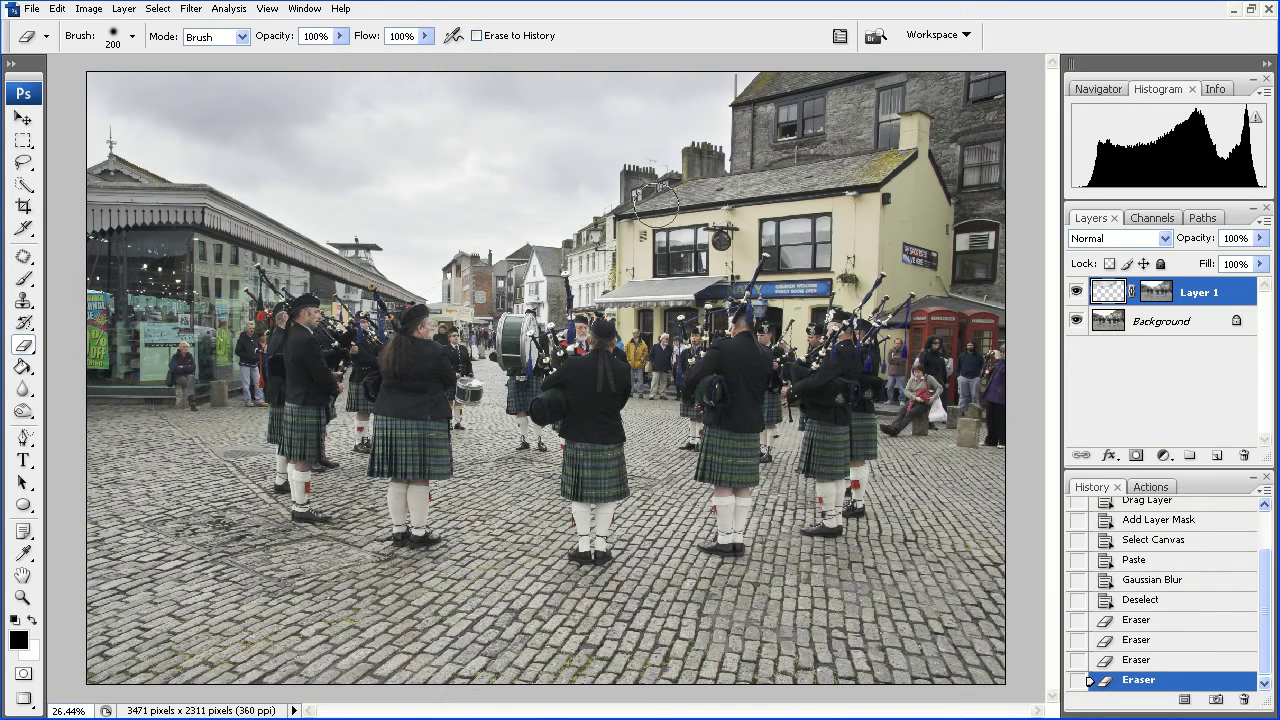
pyautogui.moveTo(698, 185); pyautogui.dragTo(722, 225)
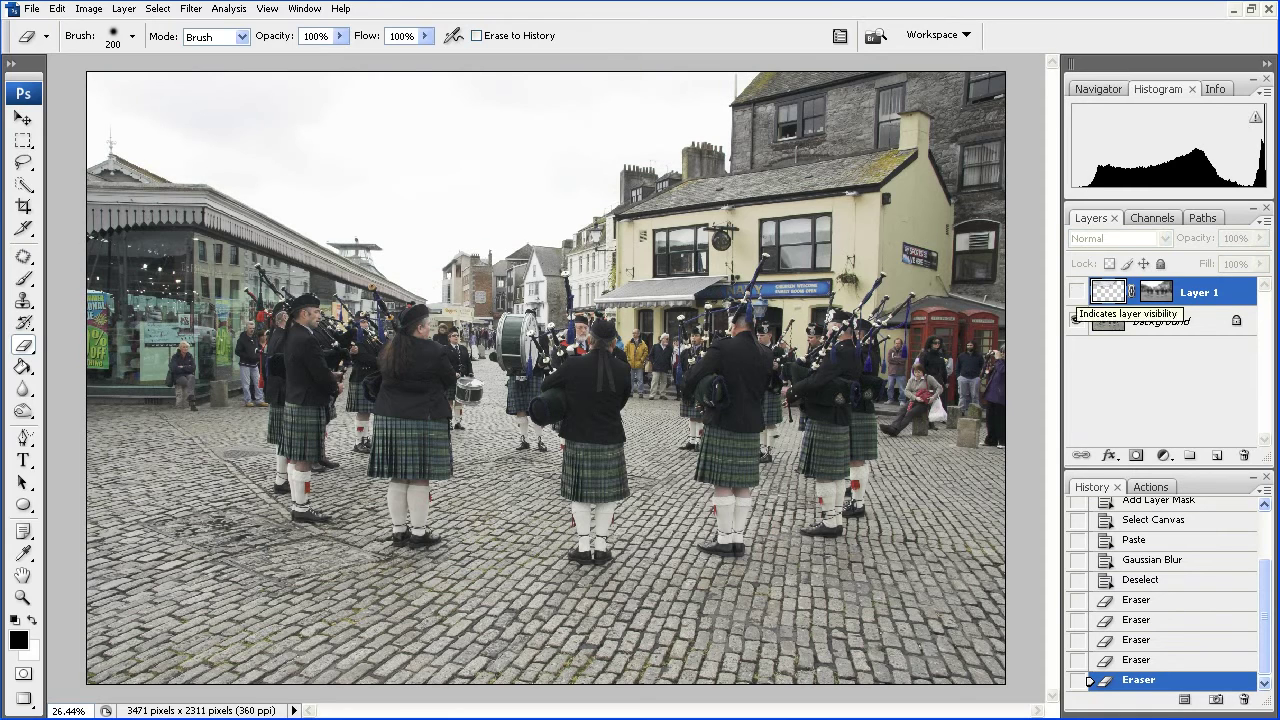
# Step: Compare the refined blend with the plain background by repeatedly hiding and showing Layer 1, leaving the layer shown
pyautogui.click(1076, 291)
pyautogui.click(1076, 291)
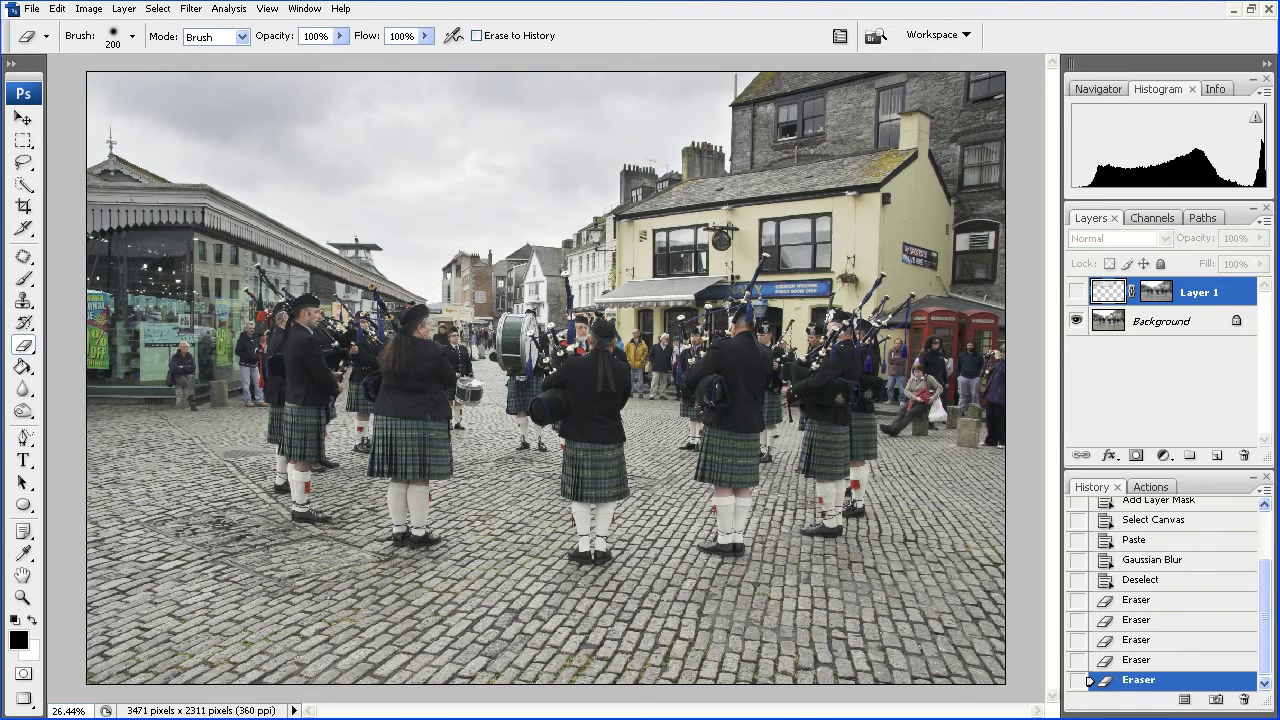
pyautogui.click(1076, 291)
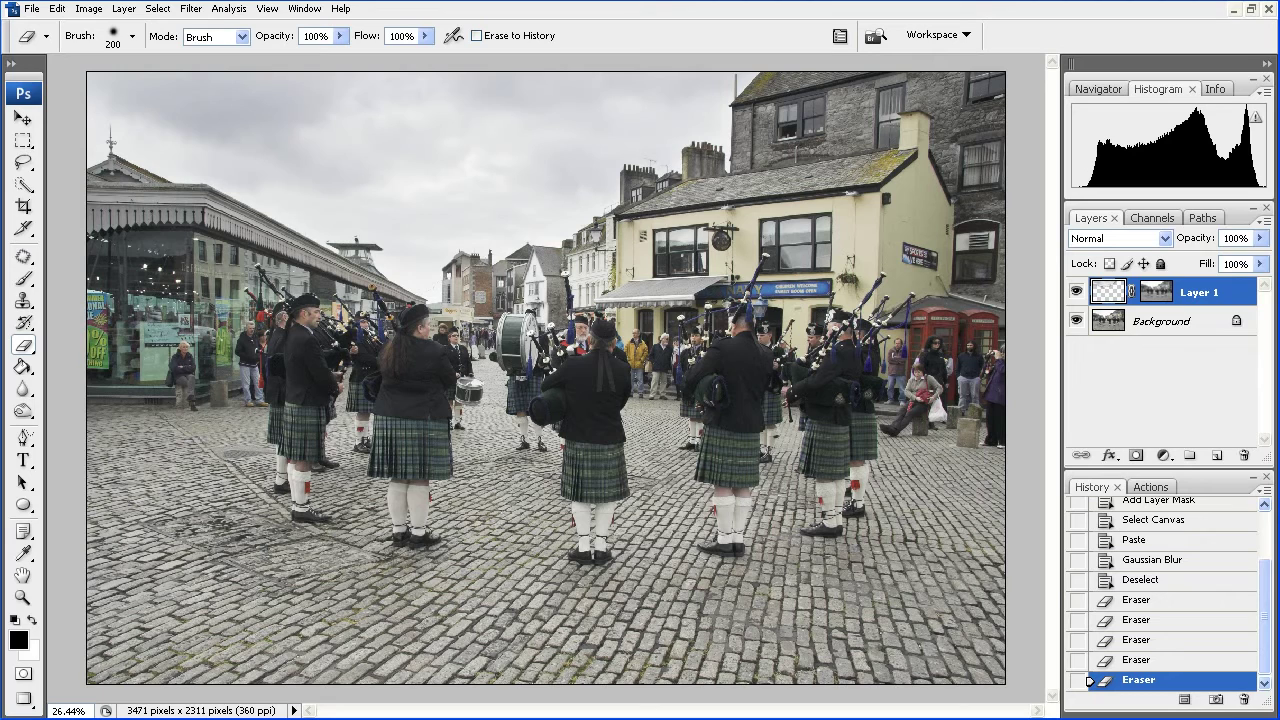
pyautogui.click(1076, 291)
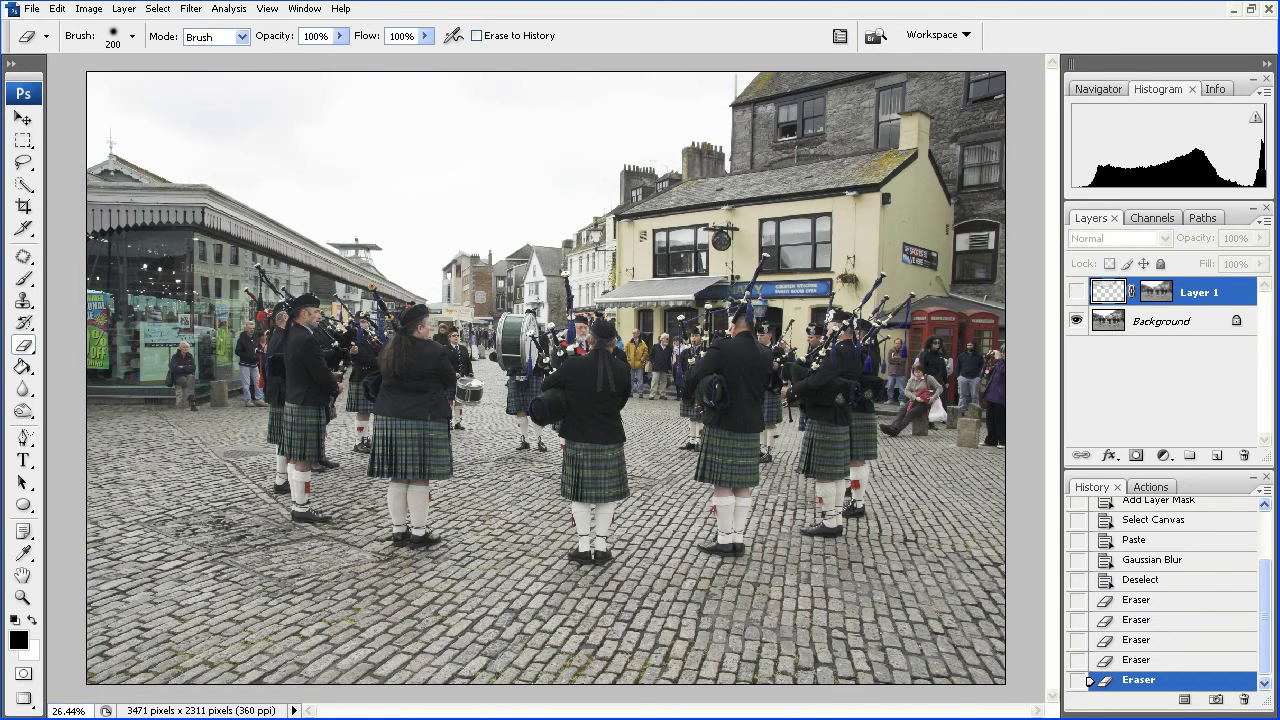
pyautogui.click(1076, 291)
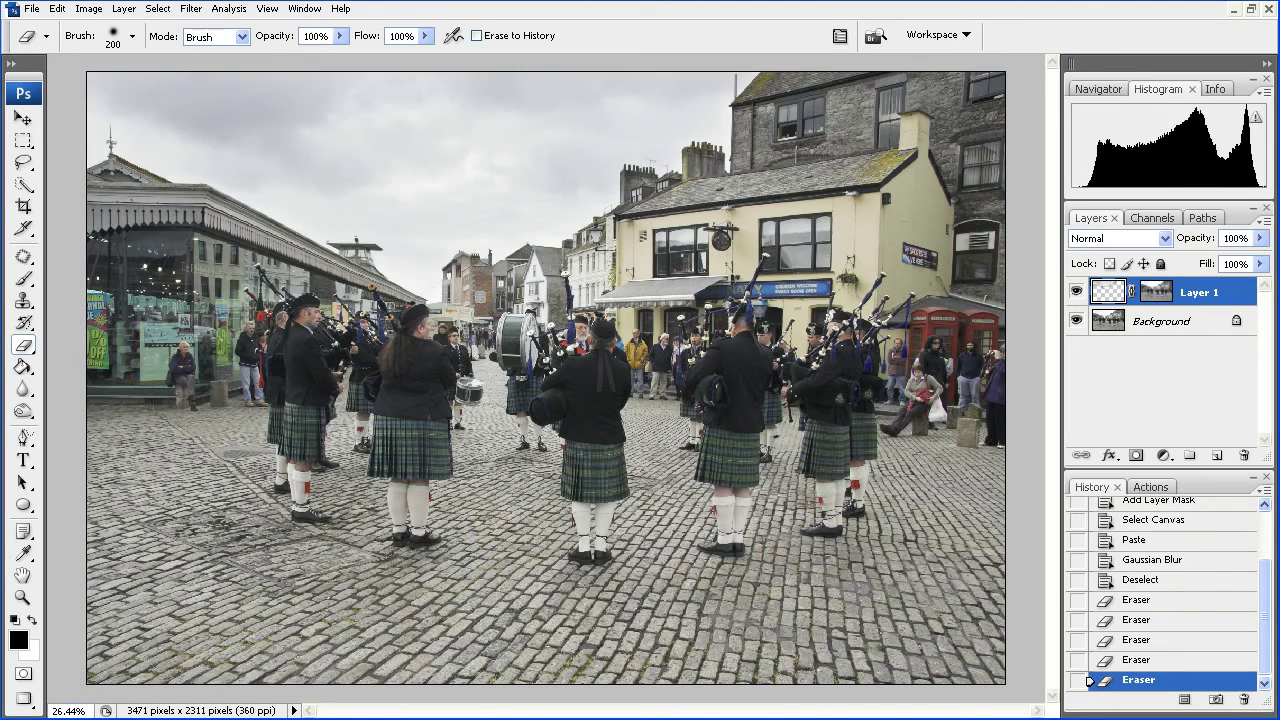